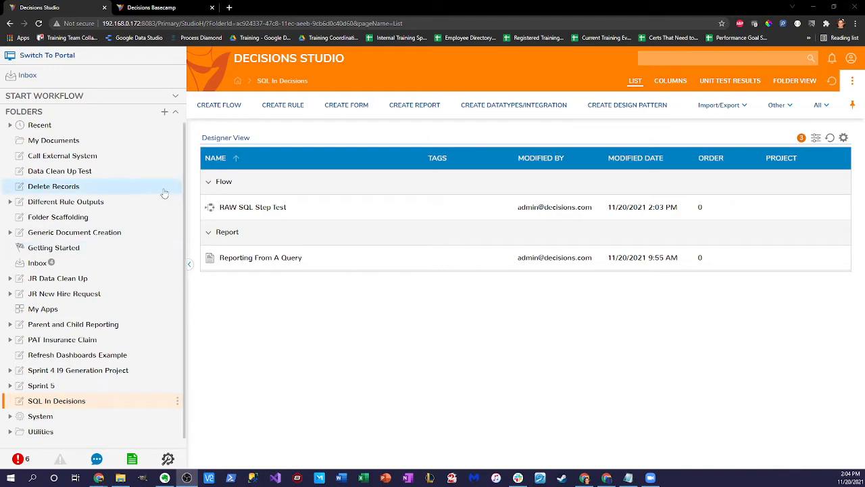
Step: Open the RAW SQL Step Test flow and drop a Raw SQL Step onto its line
double_click(248, 207)
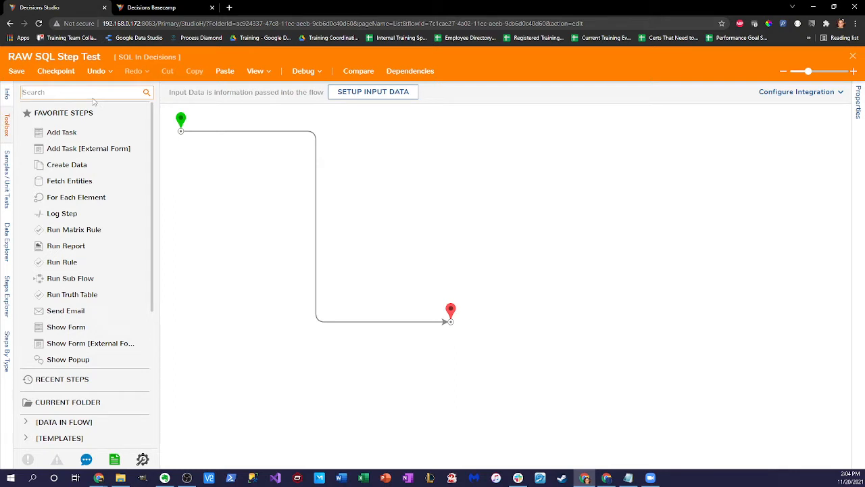
type("RAW SQL")
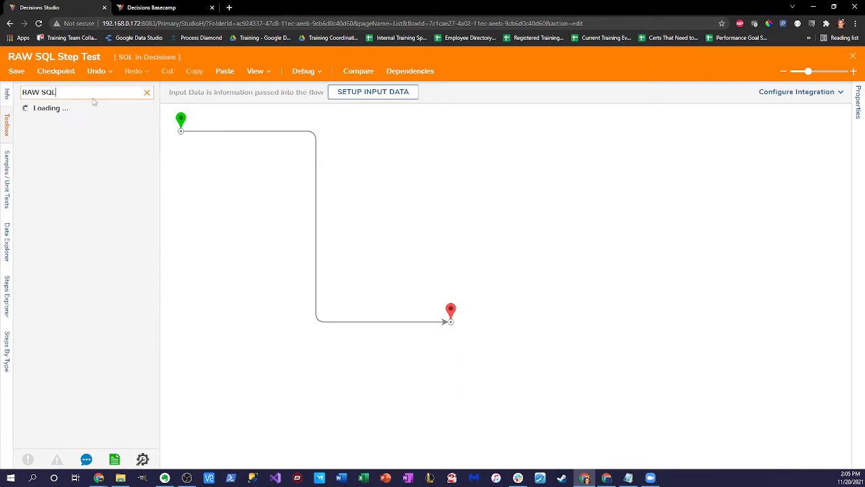
left_click_drag(94, 108, 316, 223)
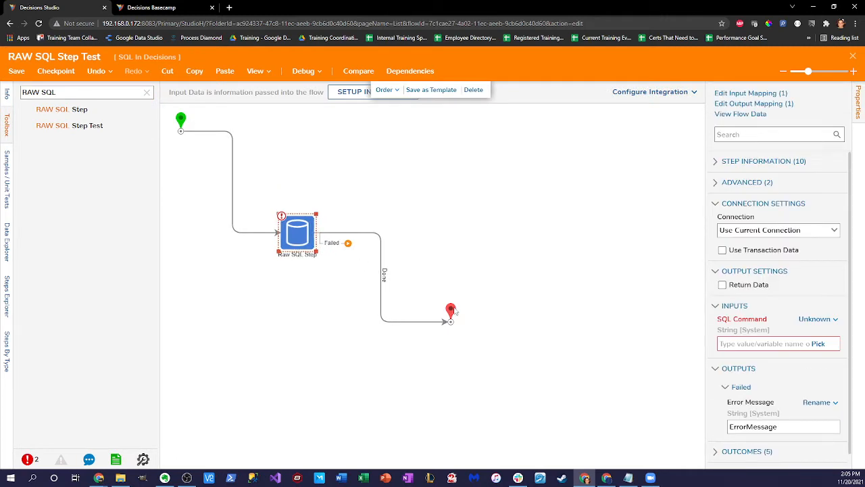
Step: Connect the Raw SQL Step's Failed outcome to the end and tidy the connectors
mouse_move(452, 311)
left_mouse_down()
mouse_move(452, 337)
mouse_move(446, 323)
left_mouse_up()
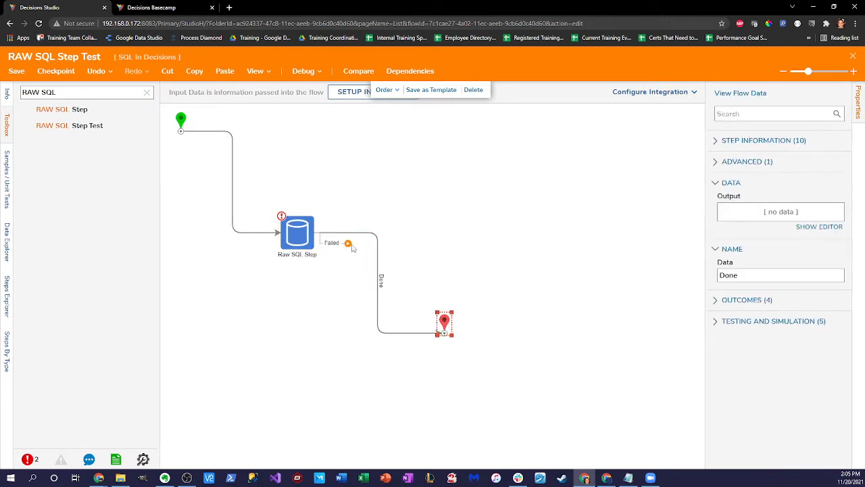
mouse_move(348, 244)
left_mouse_down()
mouse_move(381, 321)
mouse_move(444, 336)
left_mouse_up()
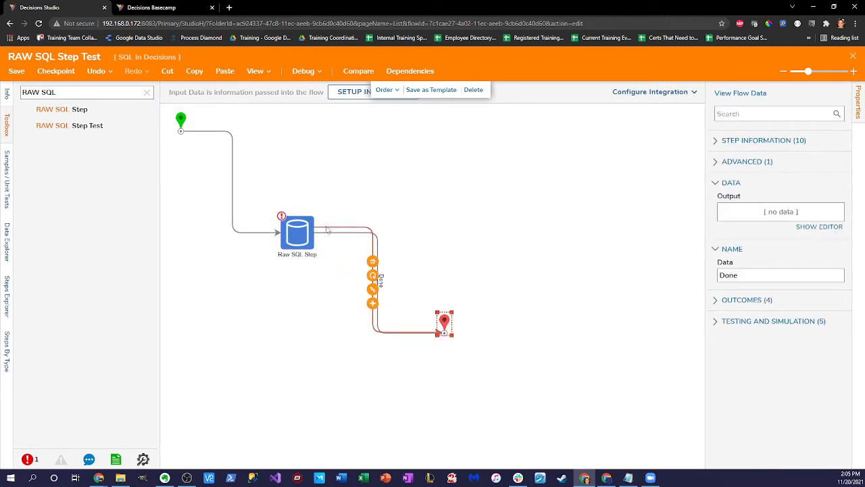
left_click(326, 228)
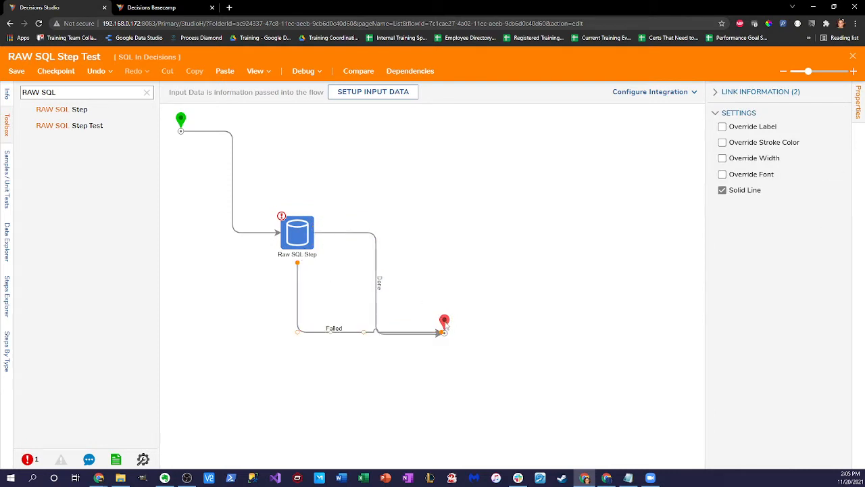
left_click_drag(445, 327, 429, 327)
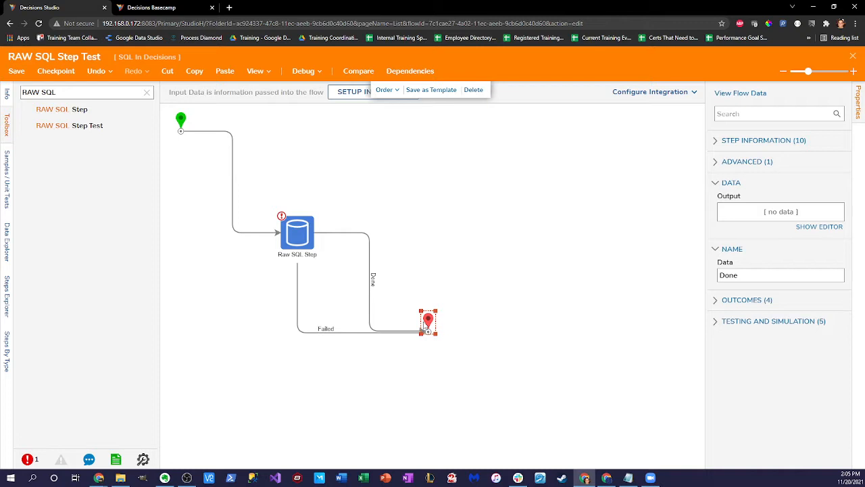
left_click(290, 235)
Step: Keep the connection as Use Current Connection and check Return Data under Output Settings
left_click(833, 232)
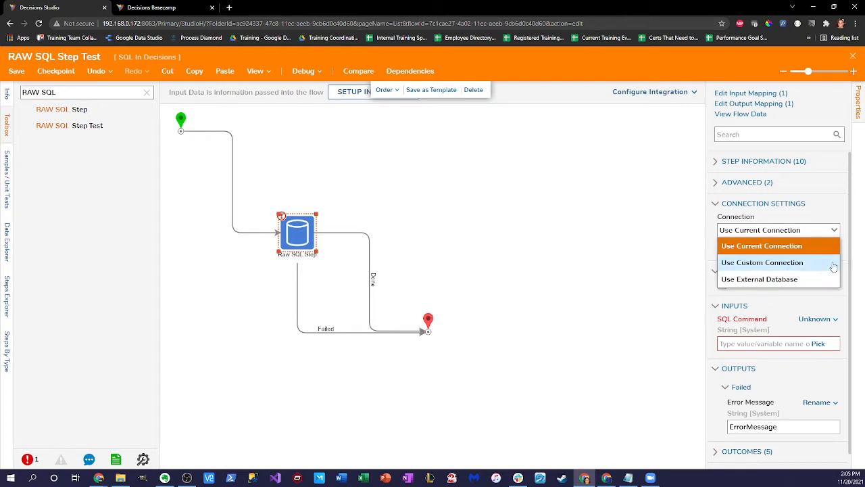
left_click(710, 224)
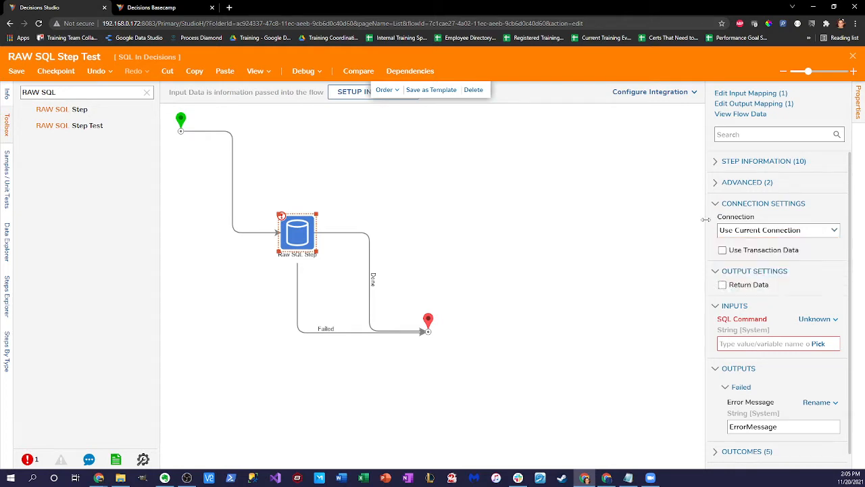
scroll(776, 250, "down", 1)
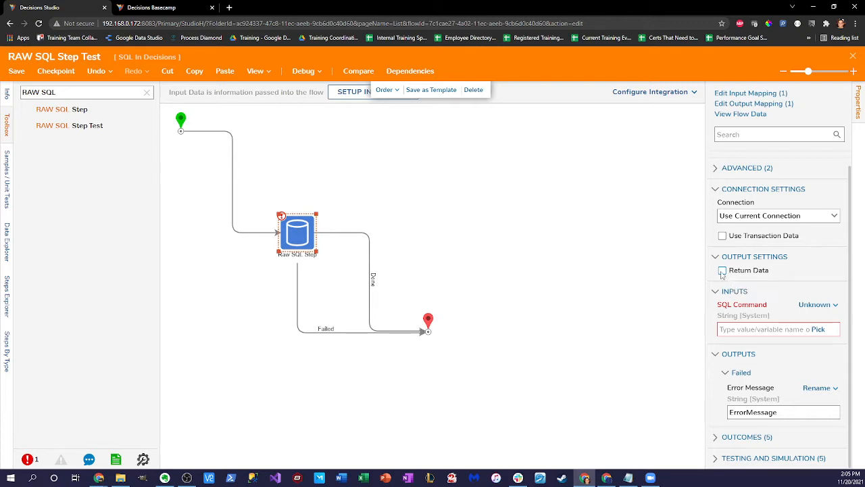
left_click(722, 270)
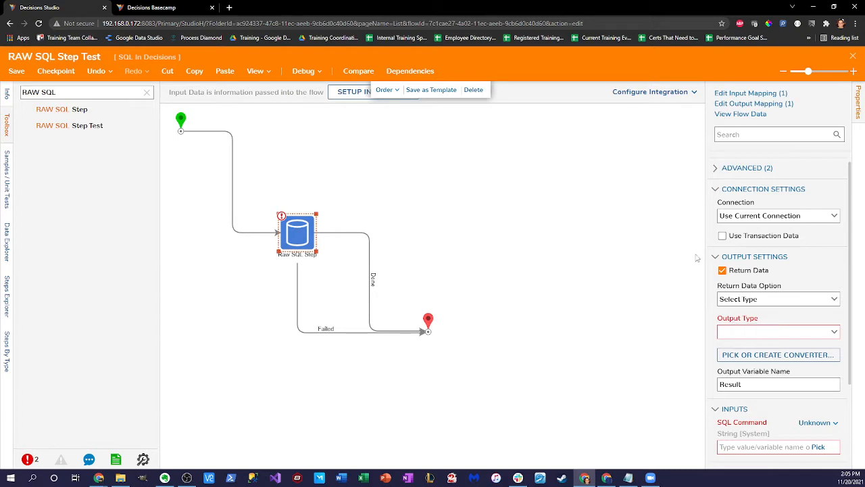
Step: Set the Raw SQL Step's Output Type to Account
left_click(834, 331)
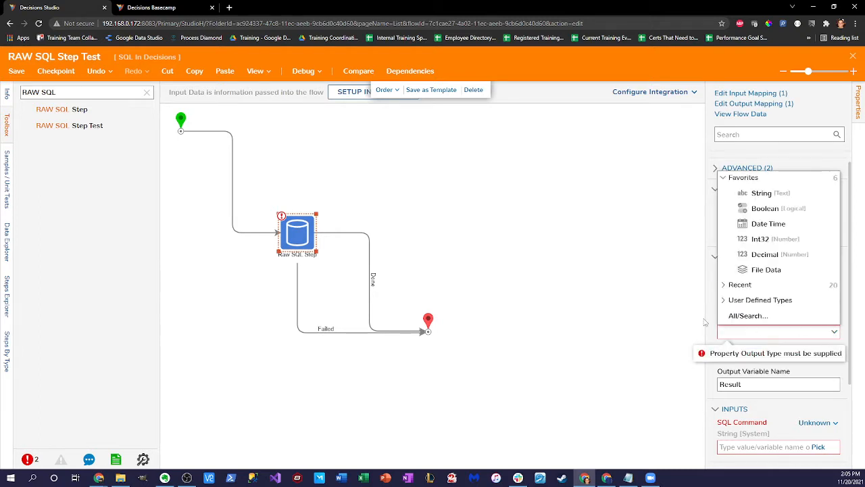
left_click(704, 323)
left_click(834, 332)
type("Account")
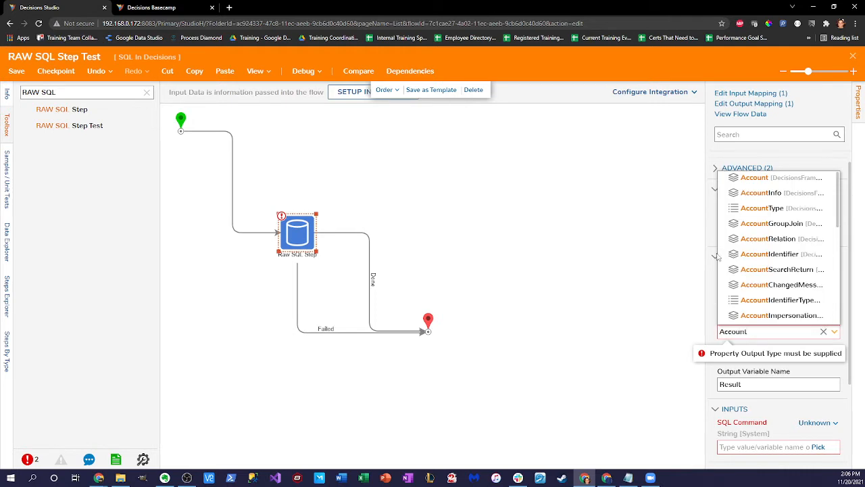
left_click(791, 179)
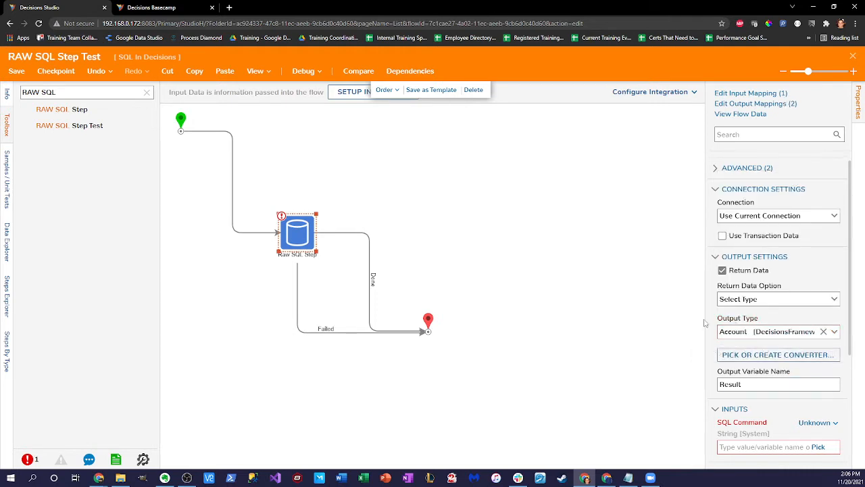
left_click_drag(705, 323, 675, 330)
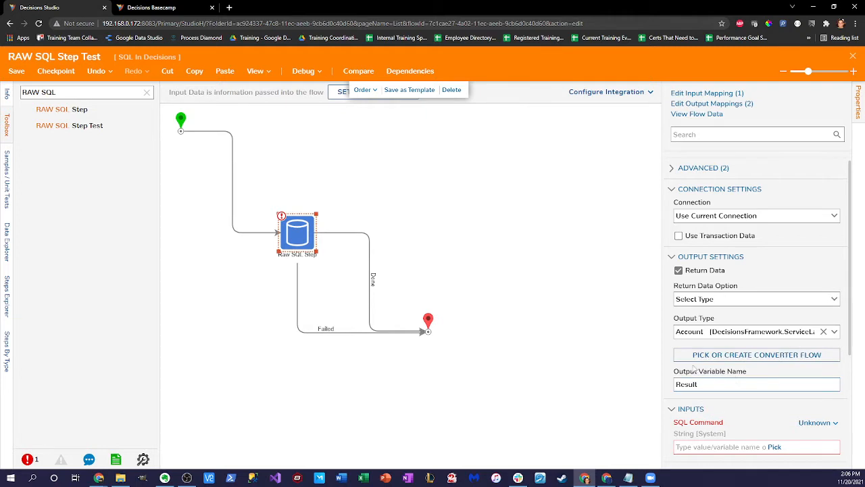
Step: Leave the Return Data Option unchanged and set the SQL Command input to Constant
left_click(834, 300)
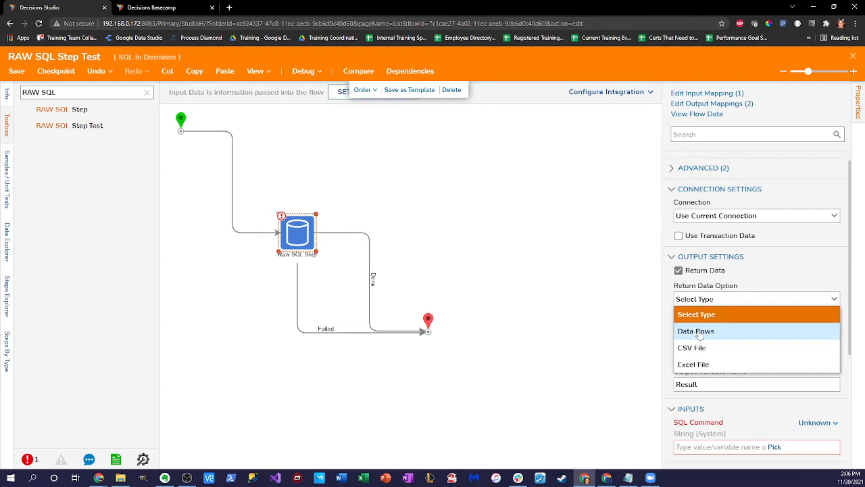
left_click(833, 288)
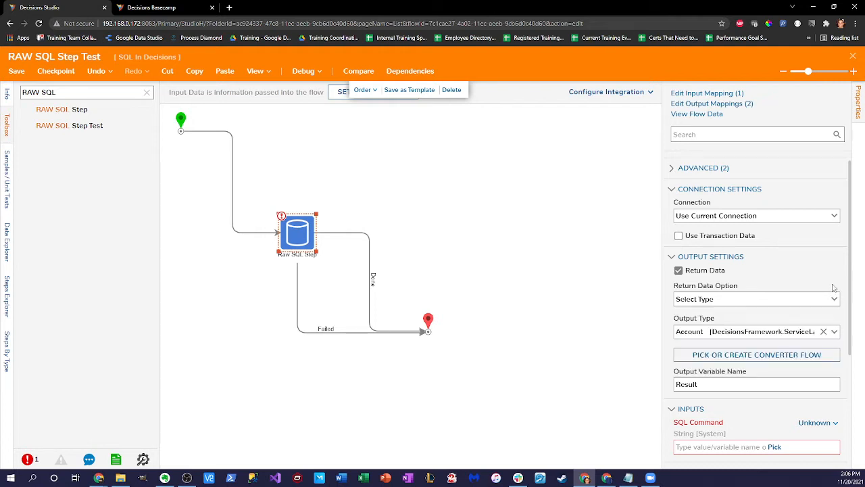
scroll(788, 294, "down", 3)
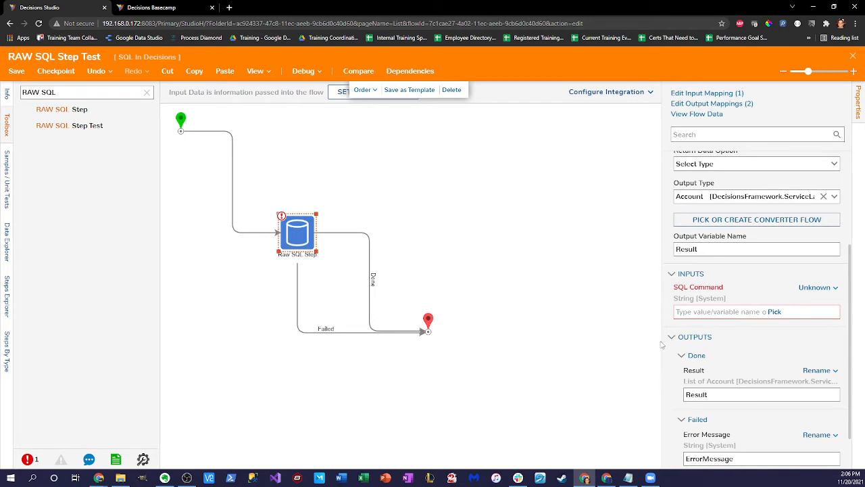
left_click_drag(661, 339, 632, 337)
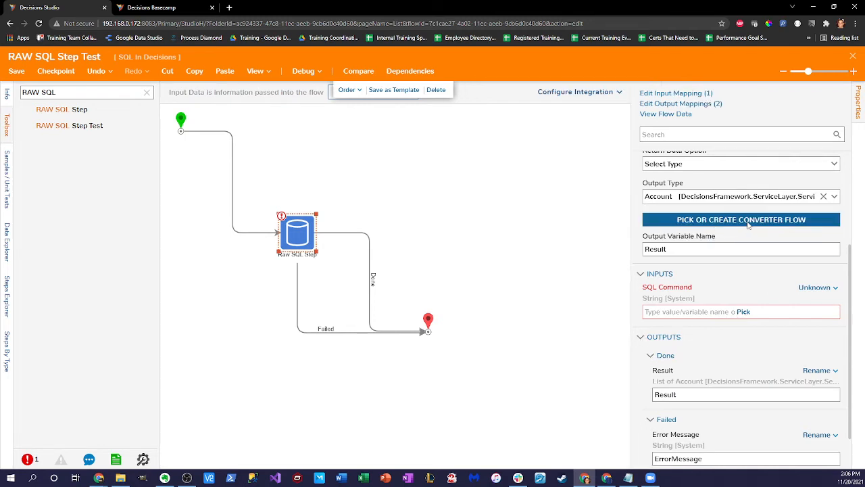
scroll(721, 220, "up", 1)
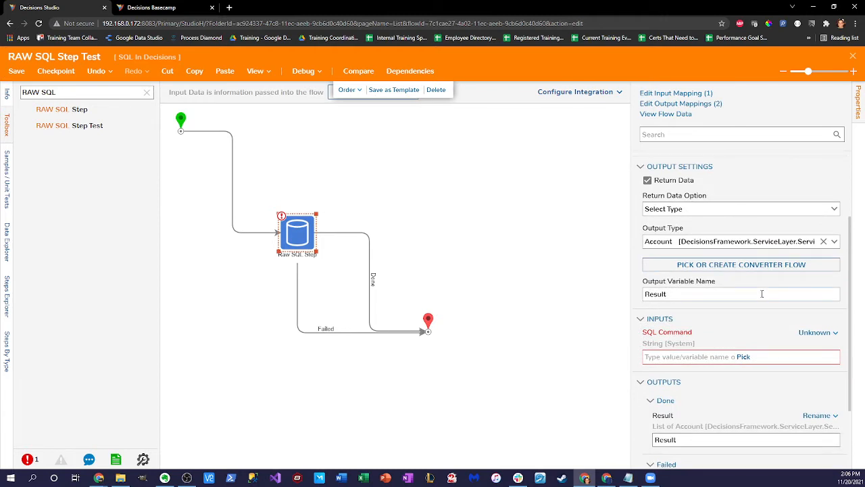
scroll(760, 349, "down", 1)
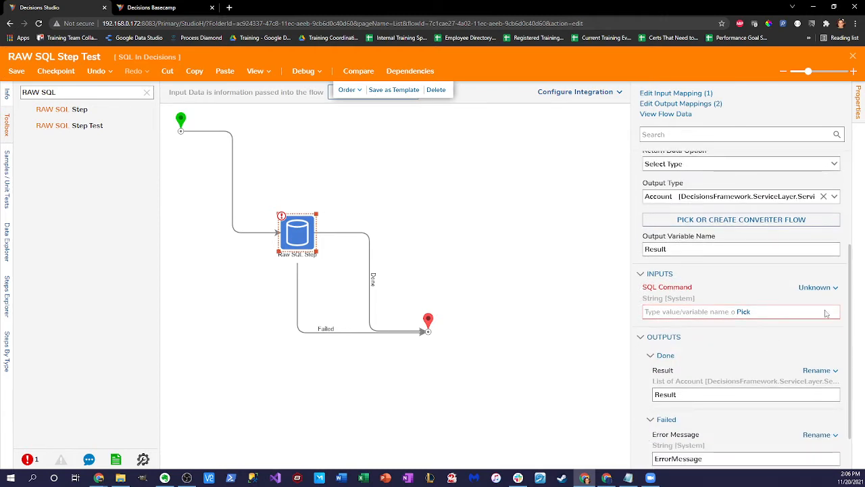
left_click(817, 287)
Step: Enter 'Select * from dbo.entity_account' as the constant SQL Command and widen the Properties panel
left_click(738, 236)
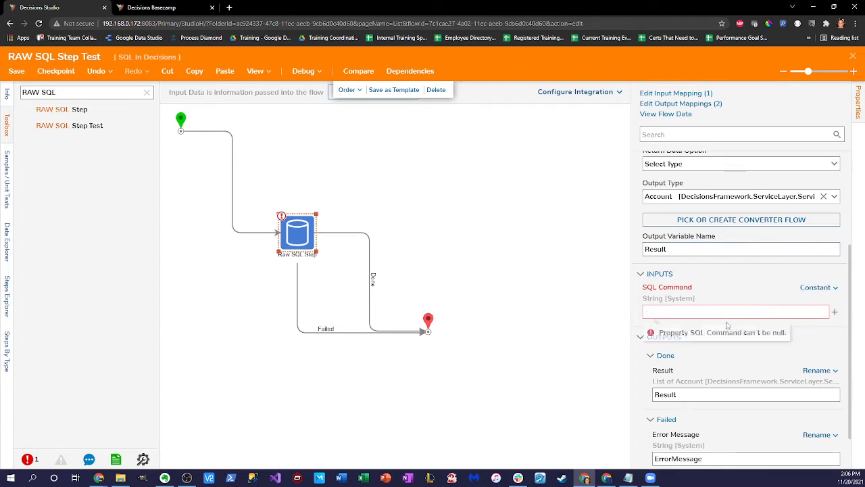
left_click(705, 310)
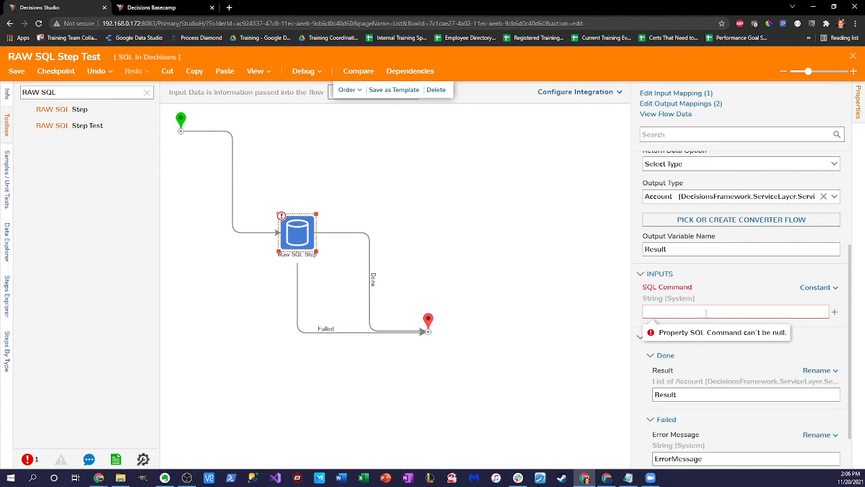
type("Select *")
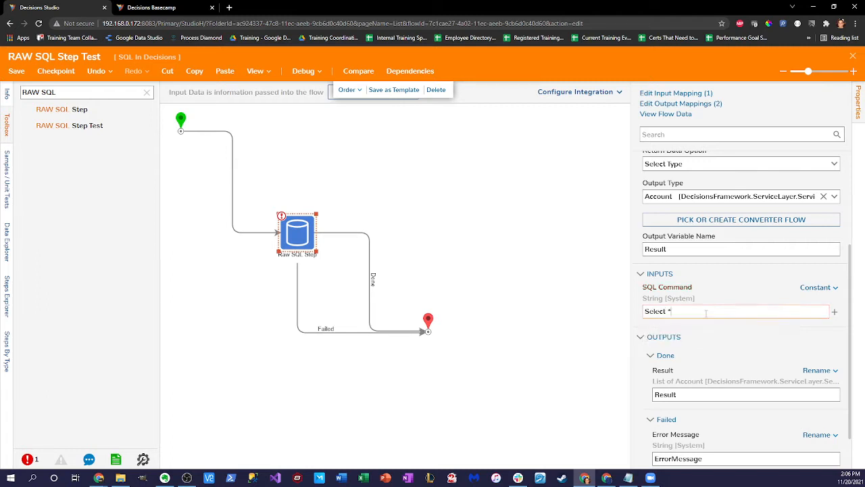
type(" from dbo.entity_account")
left_click(639, 363)
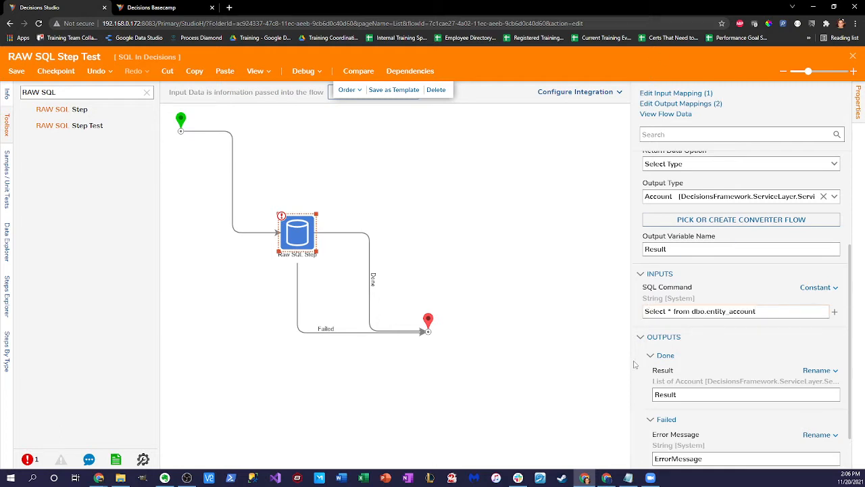
left_click(381, 219)
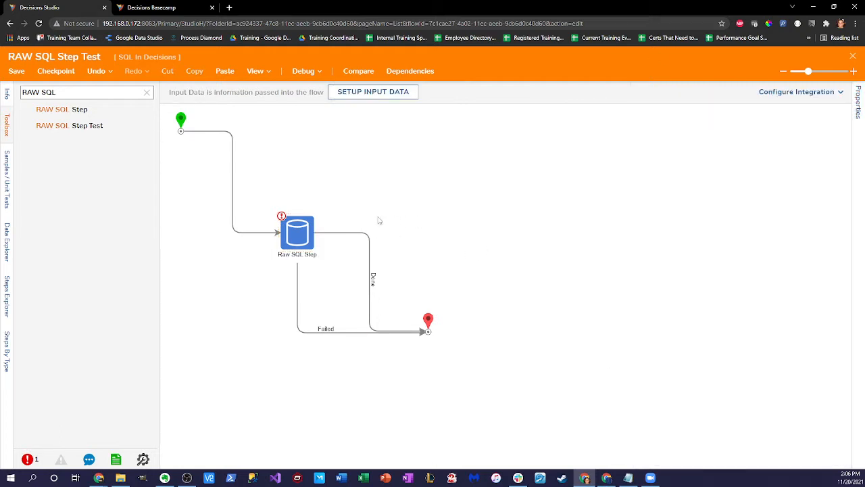
left_click(301, 233)
scroll(721, 284, "down", 2)
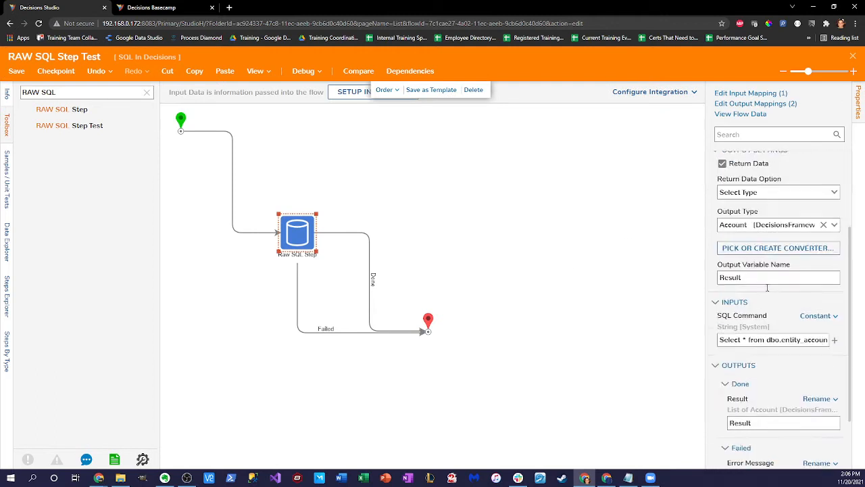
left_click_drag(706, 309, 591, 304)
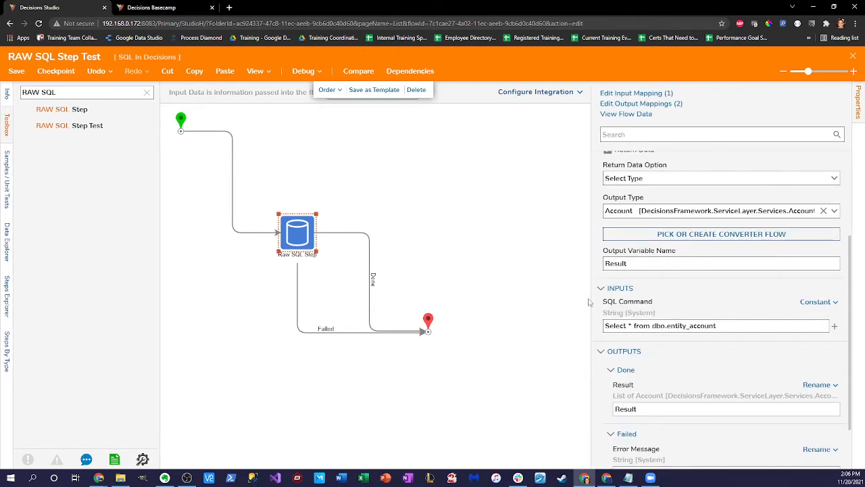
Step: Debug the flow and bring up the Raw SQL Step's input/output data
left_click(299, 73)
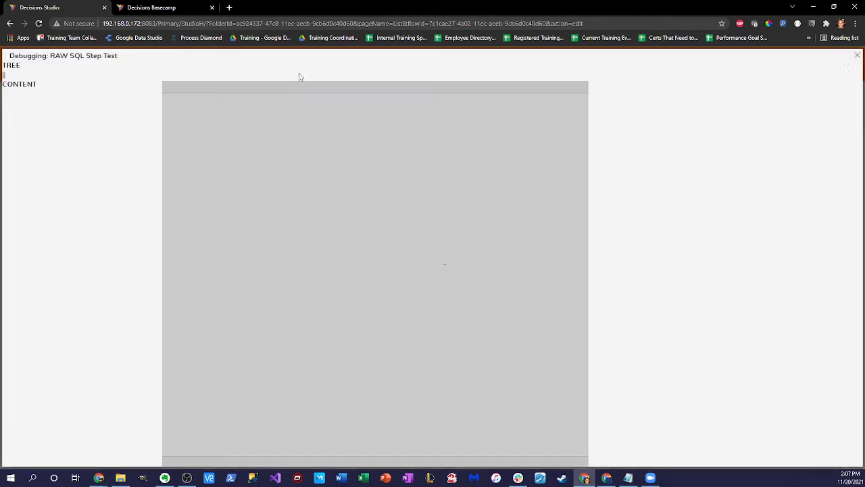
left_click(439, 210)
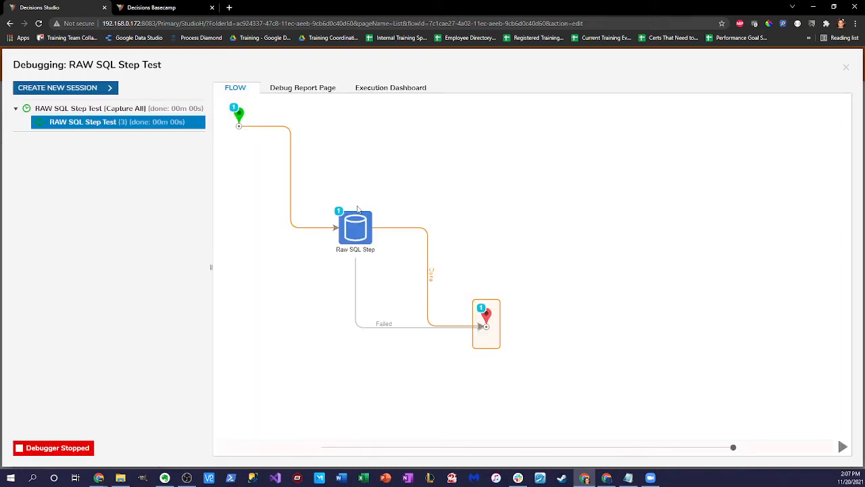
left_click(354, 234)
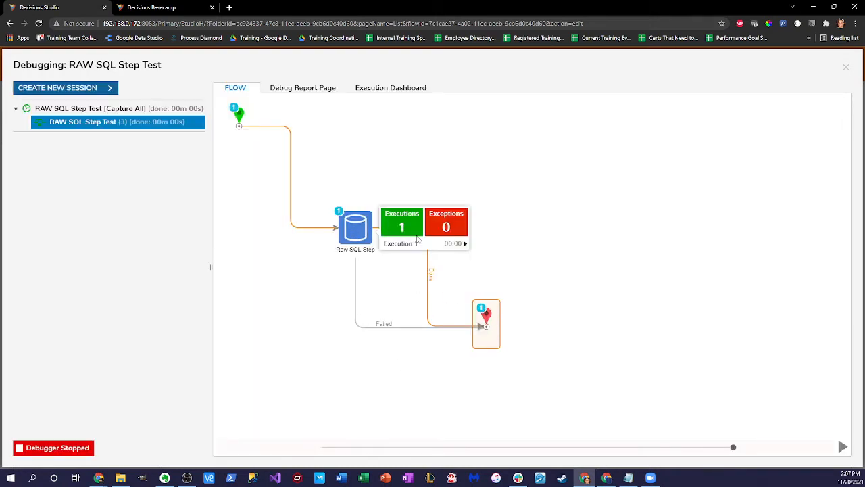
left_click(461, 245)
left_click(499, 249)
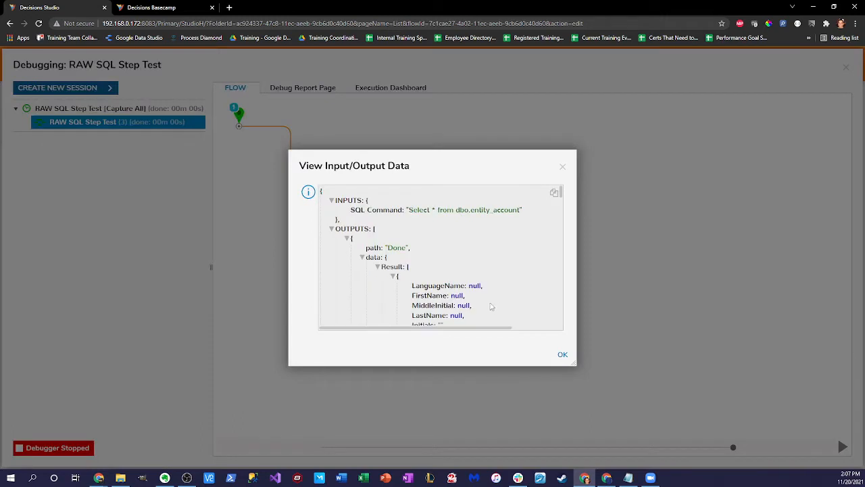
Step: Inspect the returned Account records, including ADMINISTRATOR ACCOUNT, then close the data view and debugger
left_click_drag(410, 210, 523, 210)
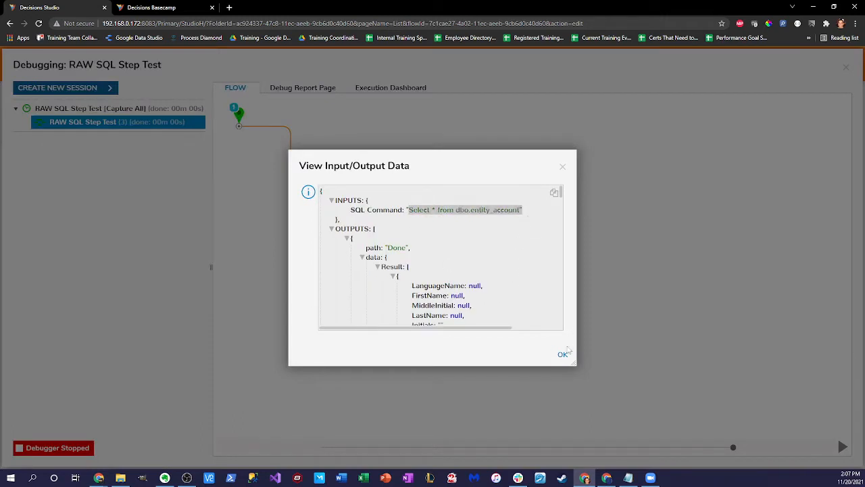
left_click_drag(574, 363, 673, 450)
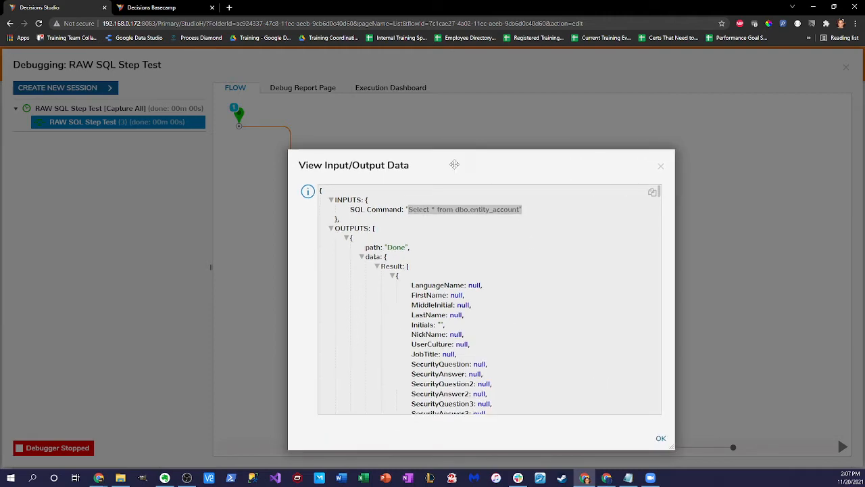
scroll(473, 248, "down", 3)
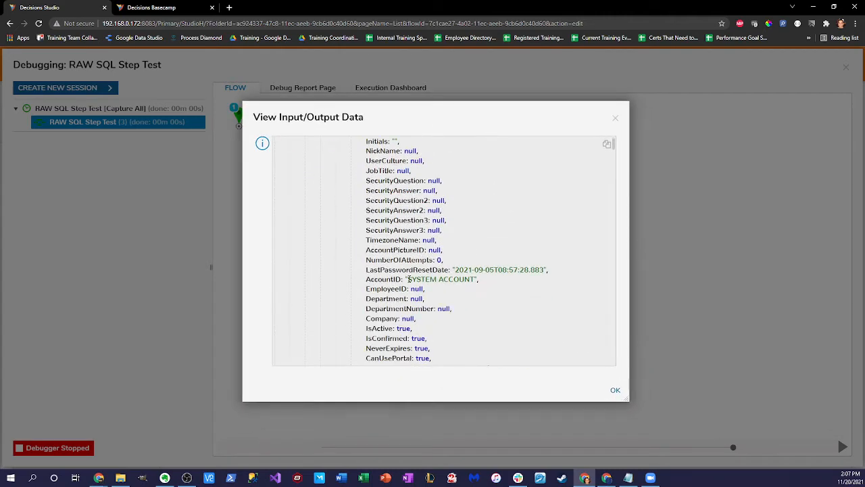
left_click_drag(408, 279, 477, 279)
scroll(489, 277, "down", 5)
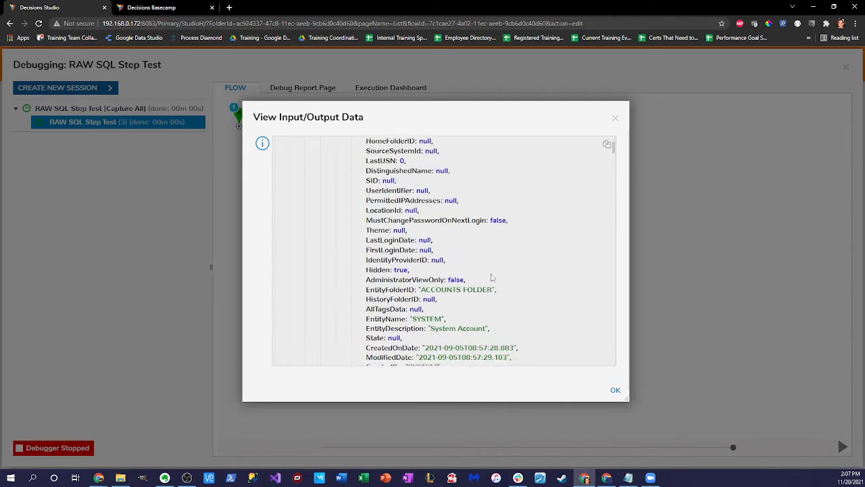
scroll(492, 277, "down", 8)
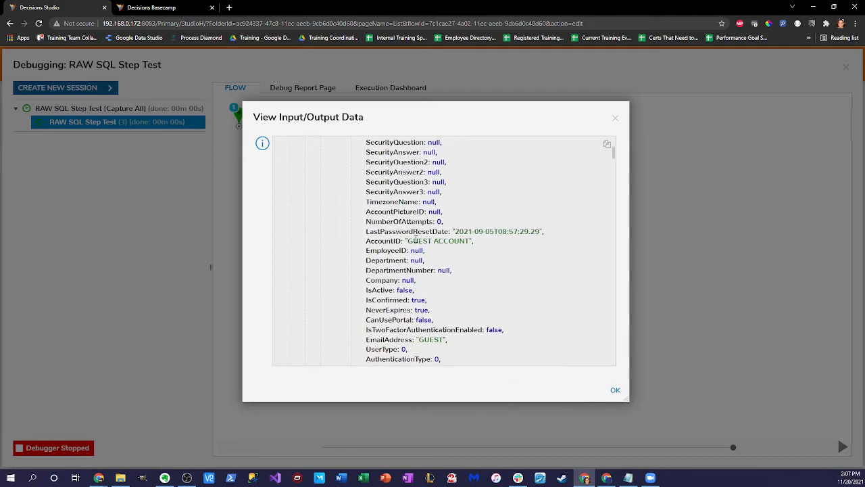
left_click_drag(410, 242, 470, 241)
scroll(512, 302, "down", 8)
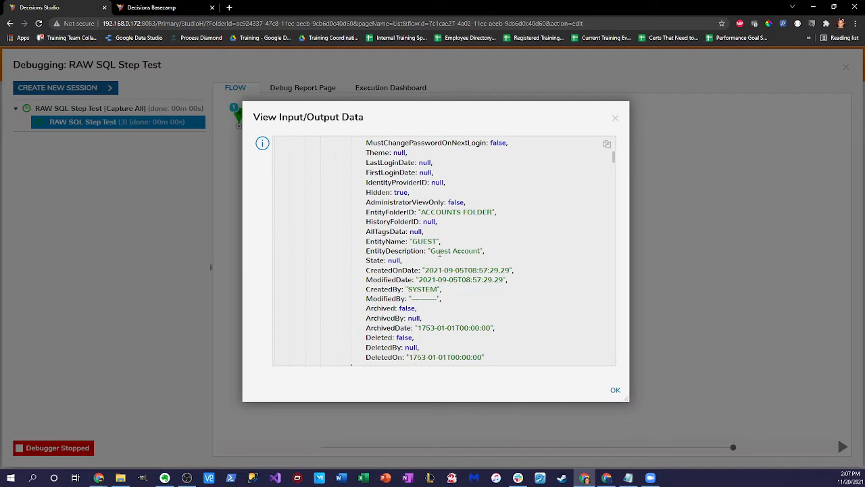
scroll(473, 263, "down", 4)
scroll(443, 256, "down", 4)
scroll(442, 249, "up", 1)
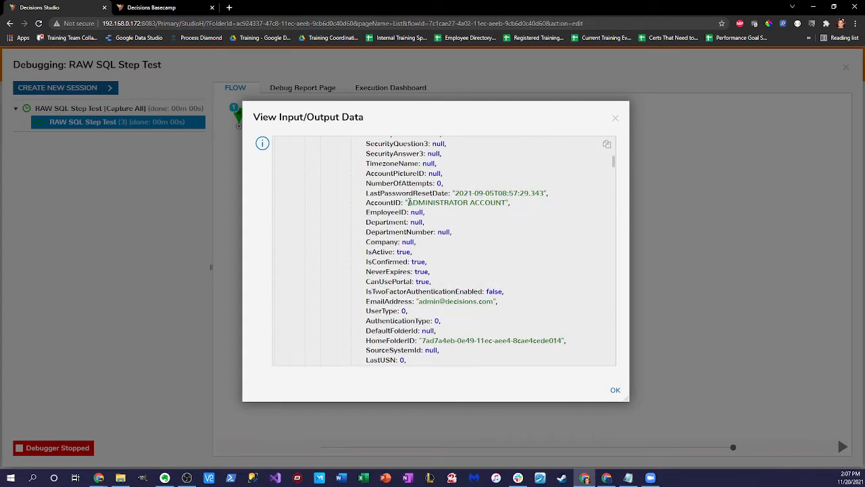
left_click_drag(408, 202, 525, 212)
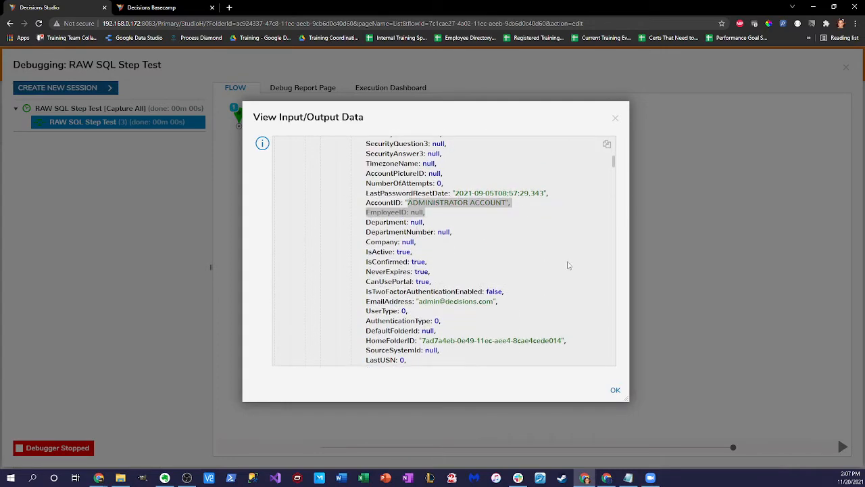
left_click(614, 394)
left_click(845, 65)
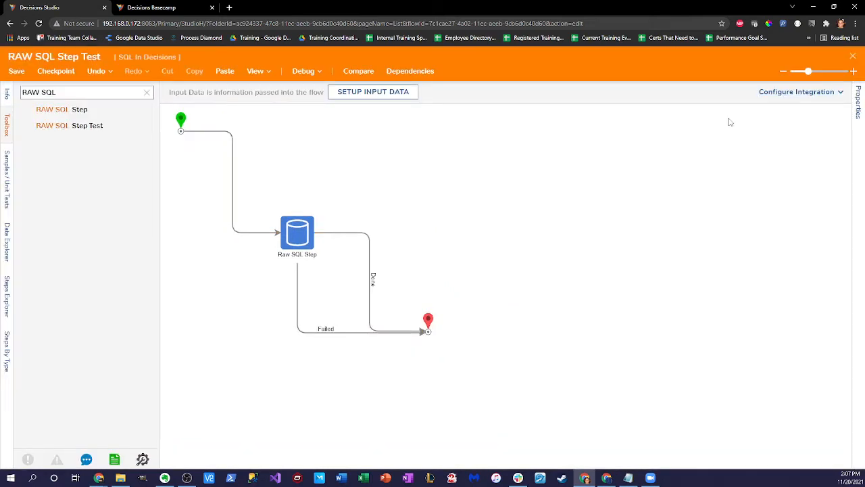
Step: Review the Raw SQL Step's properties, then close the designer choosing Save
left_click(308, 237)
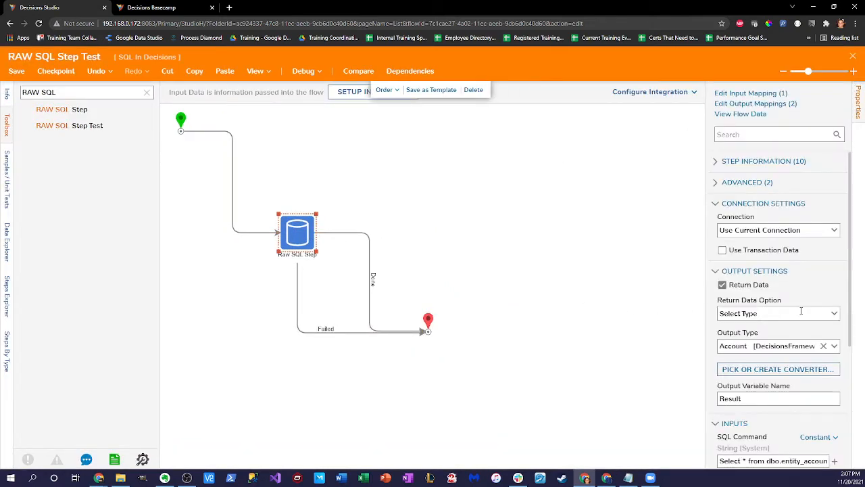
scroll(792, 300, "down", 3)
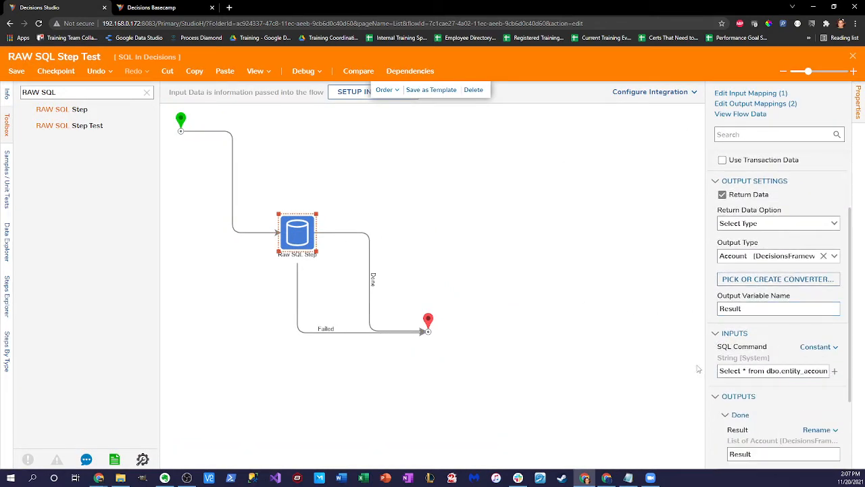
left_click_drag(707, 361, 633, 357)
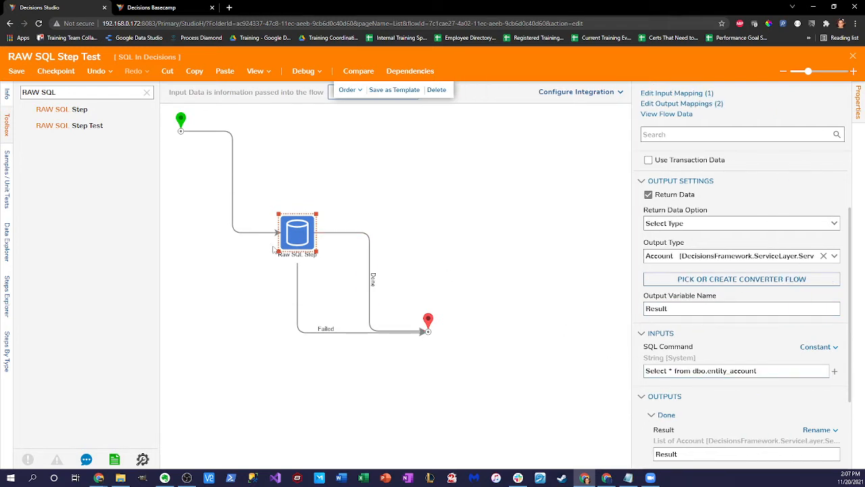
left_click(853, 59)
left_click(548, 309)
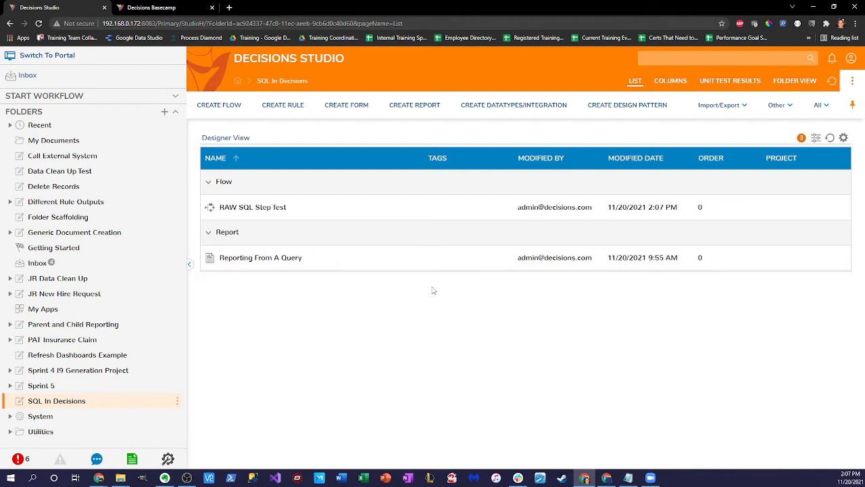
Step: Start a Database Integration Add Query on the LOCAL CONNECTION and continue with Next
left_click(539, 110)
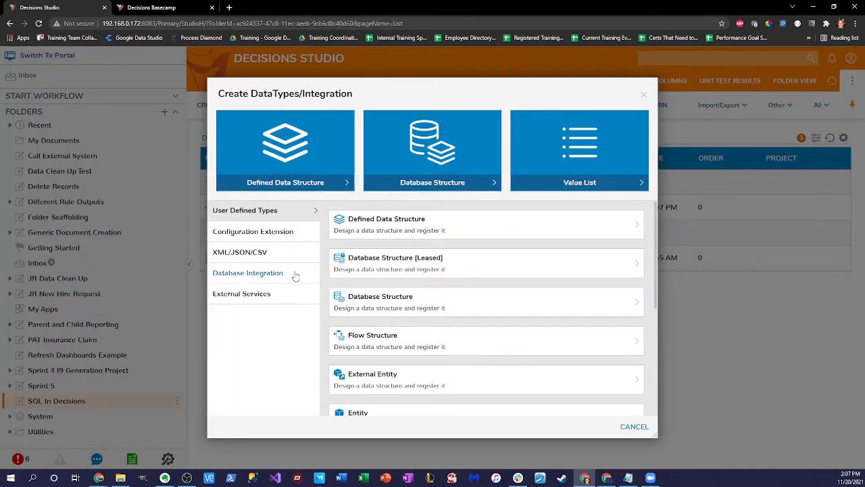
left_click(296, 274)
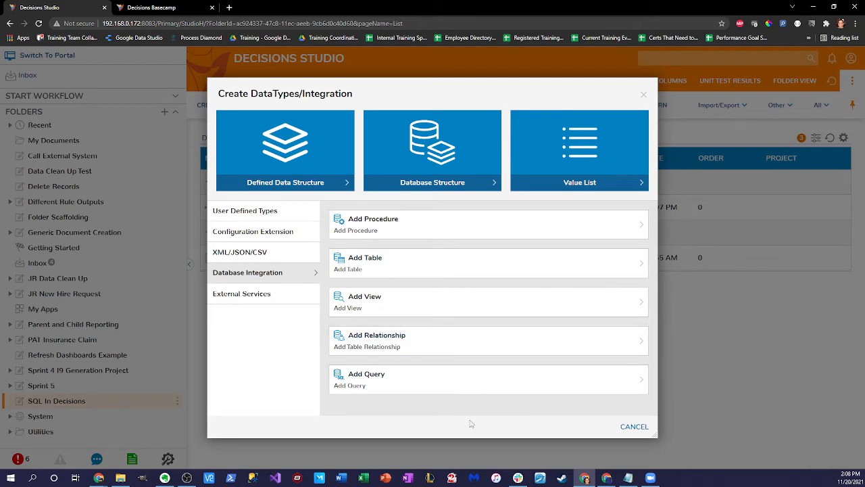
left_click(493, 390)
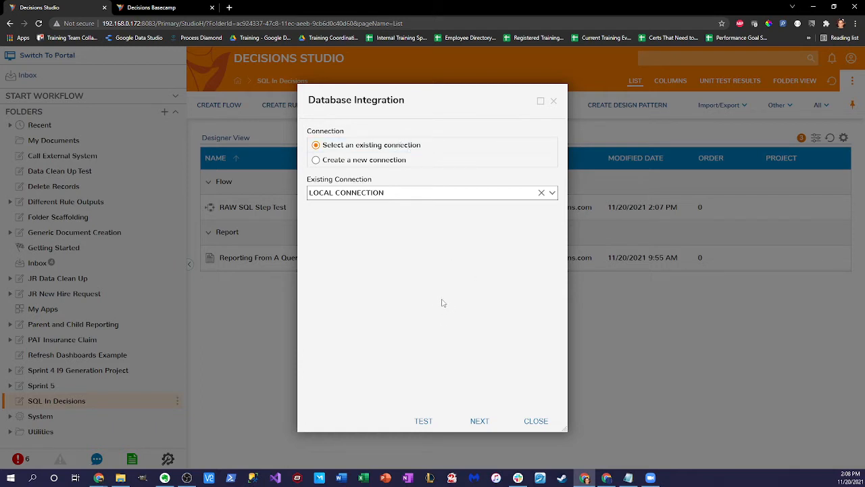
left_click(480, 421)
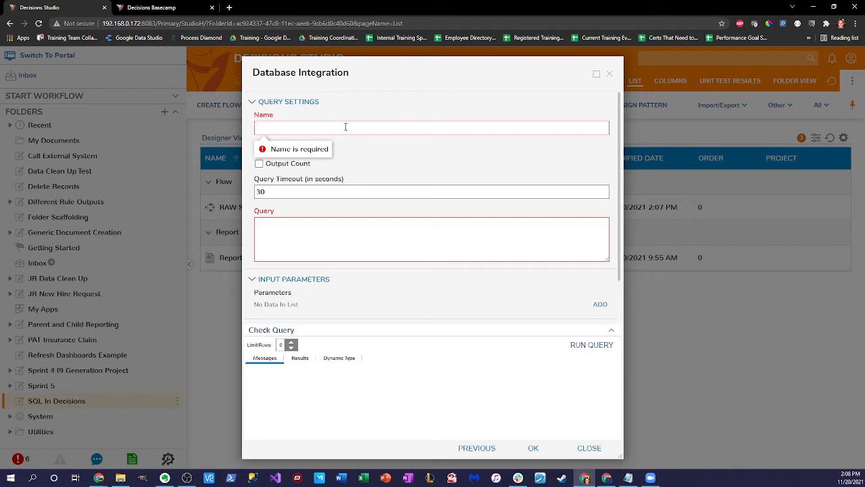
Step: Name the query CustomFetchAccountQuery, replacing an earlier invalid name containing a space
type("Jared Psa")
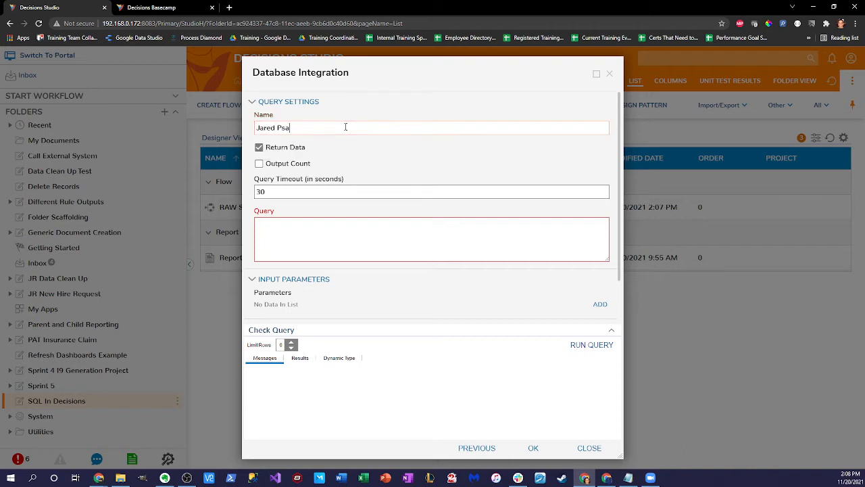
key("BackSpace")
key("BackSpace")
key("BackSpace")
type("Spaces")
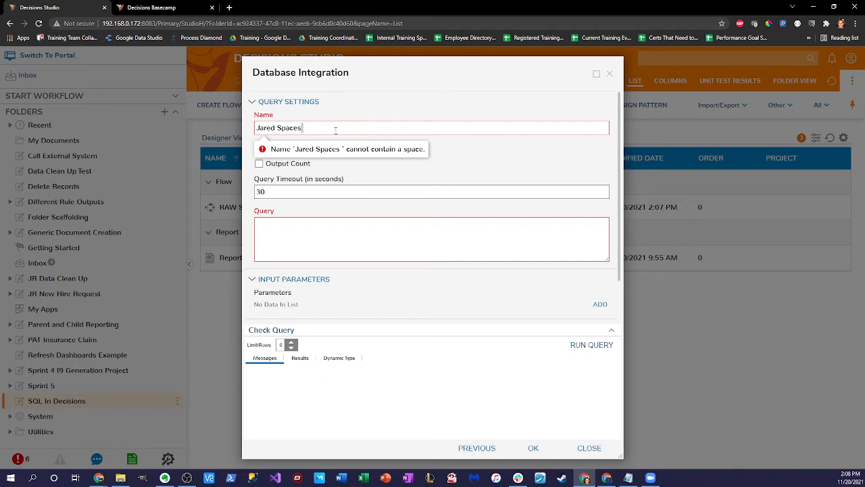
key("ctrl+a")
key("BackSpace")
type("CustomFetch")
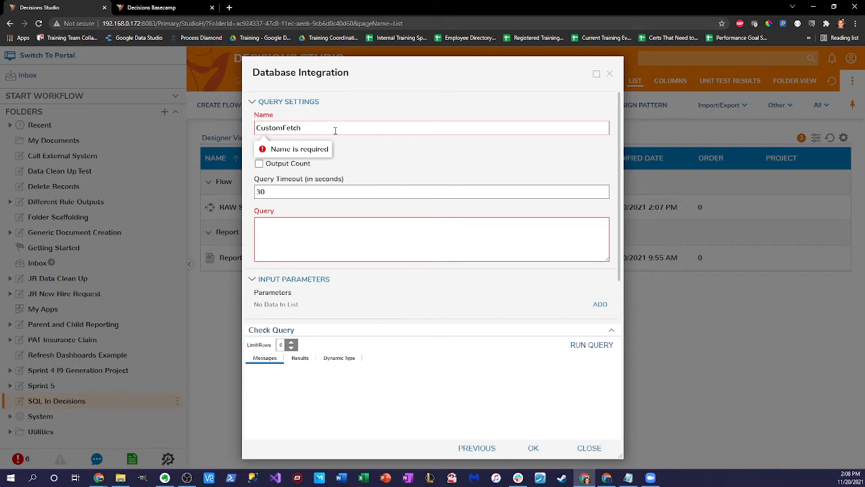
type("Email")
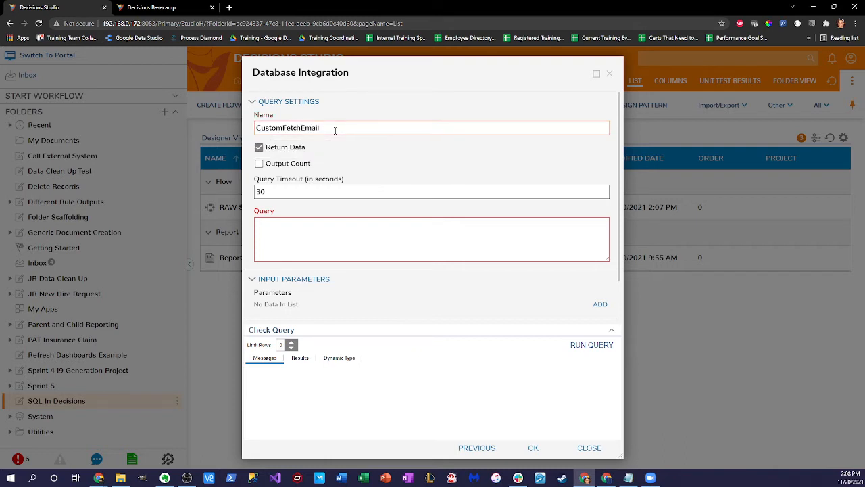
key("BackSpace")
key("BackSpace")
key("BackSpace")
key("BackSpace")
key("BackSpace")
type("AccountQuery")
Step: Enter 'select * from dbo.entity_account' and run it, returning 27 rows
left_click(292, 230)
type("s")
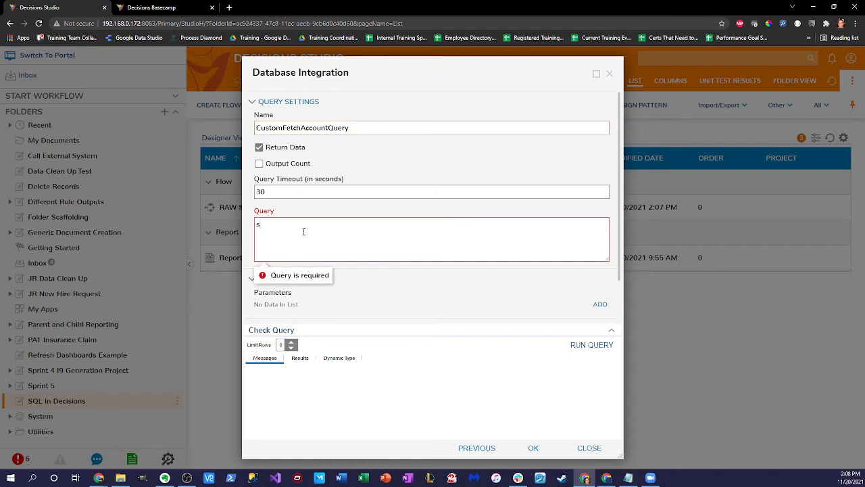
type("elect * ")
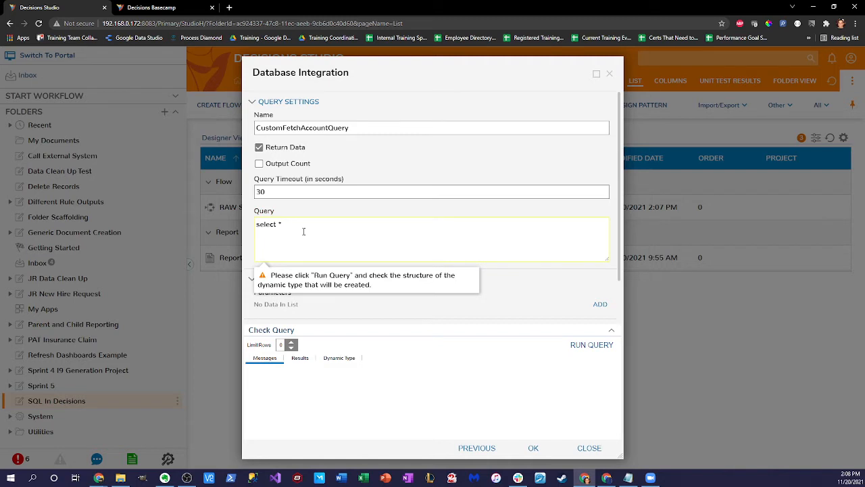
type("from dbo.entity_account")
left_click(601, 348)
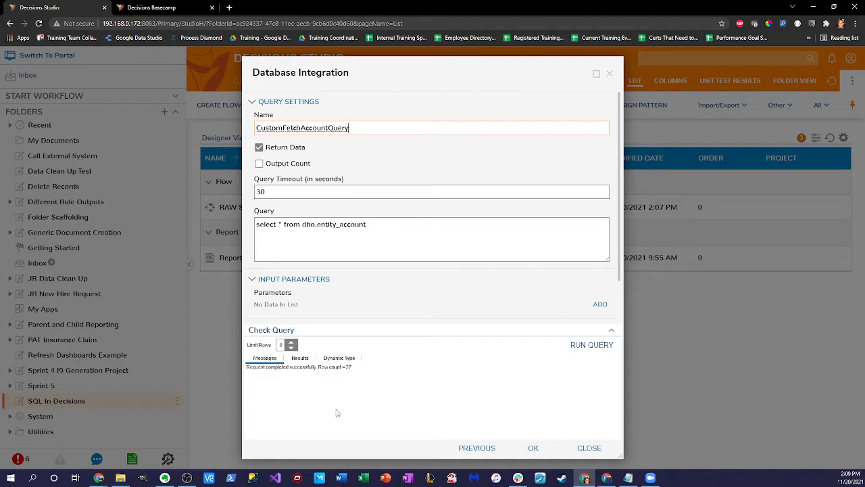
left_click(409, 227)
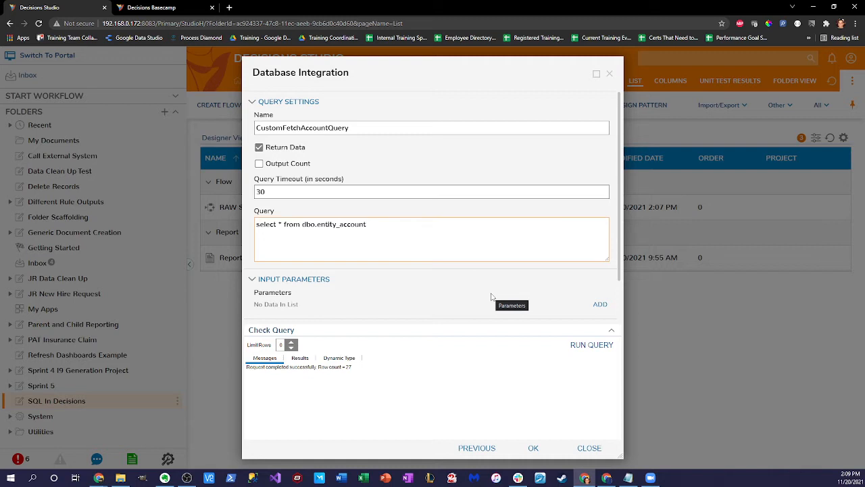
type("where email_address =")
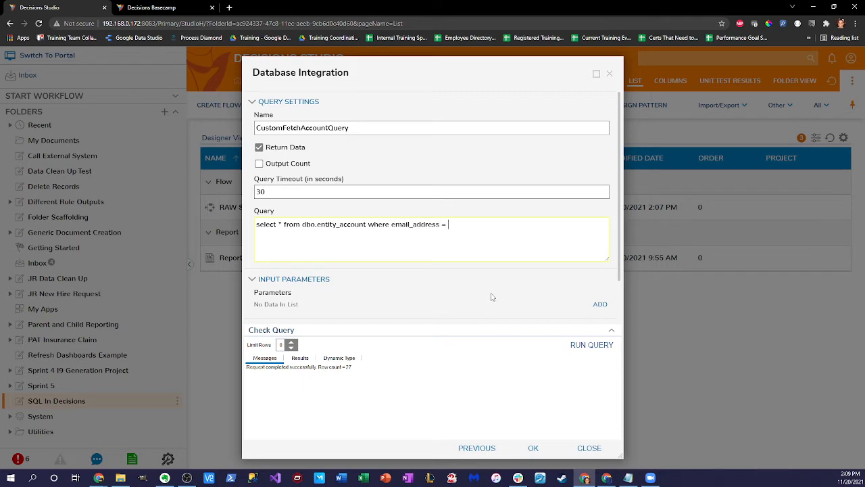
type(" @email")
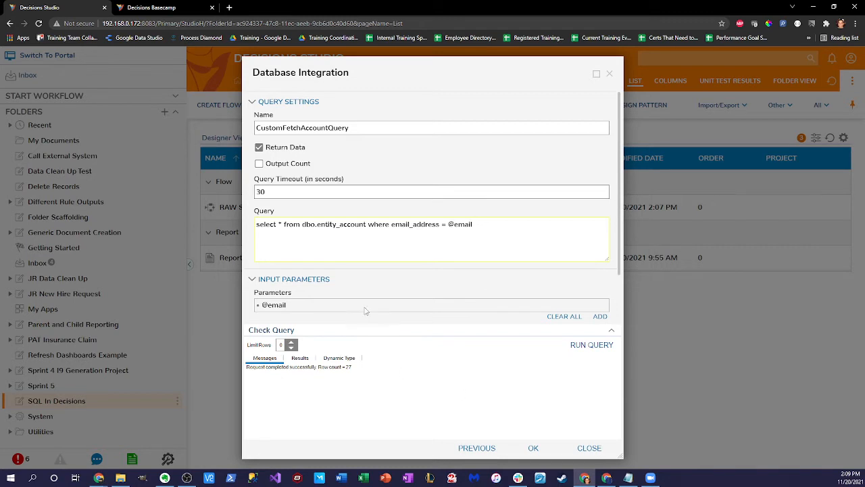
left_click(597, 348)
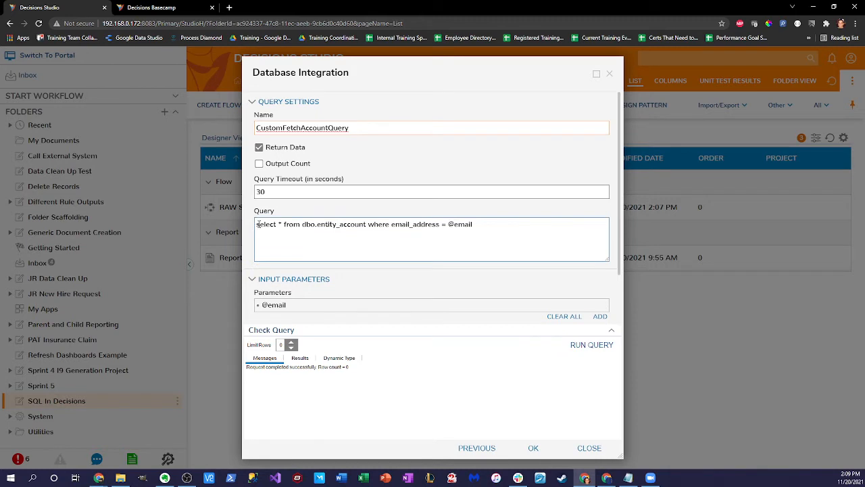
left_click_drag(258, 224, 515, 236)
left_click(442, 250)
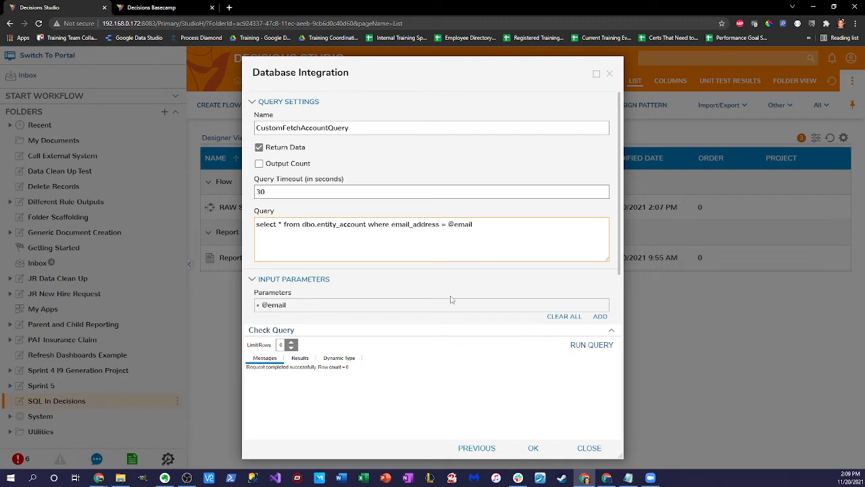
mouse_move(424, 305)
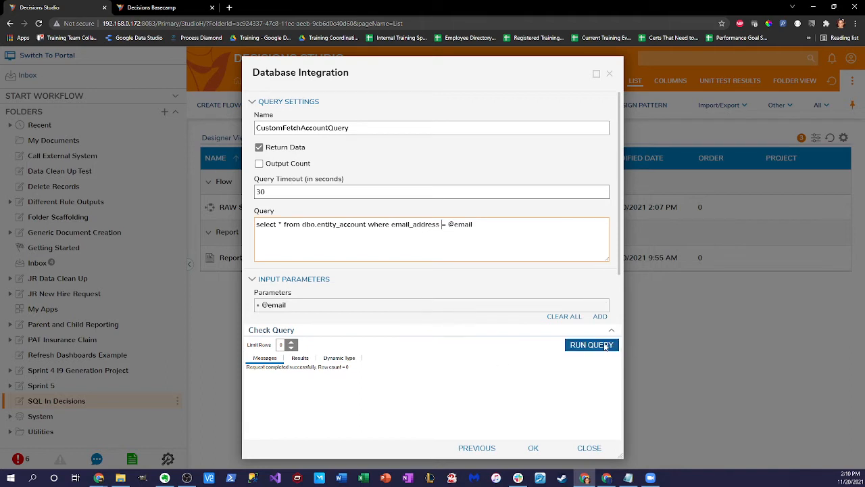
left_click(533, 447)
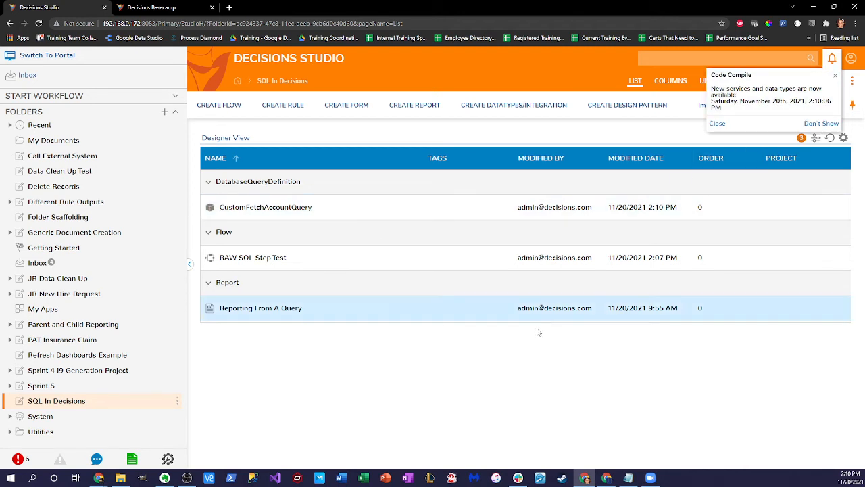
Step: Reopen the RAW SQL Step Test flow and delete its Raw SQL Step
left_click(271, 263)
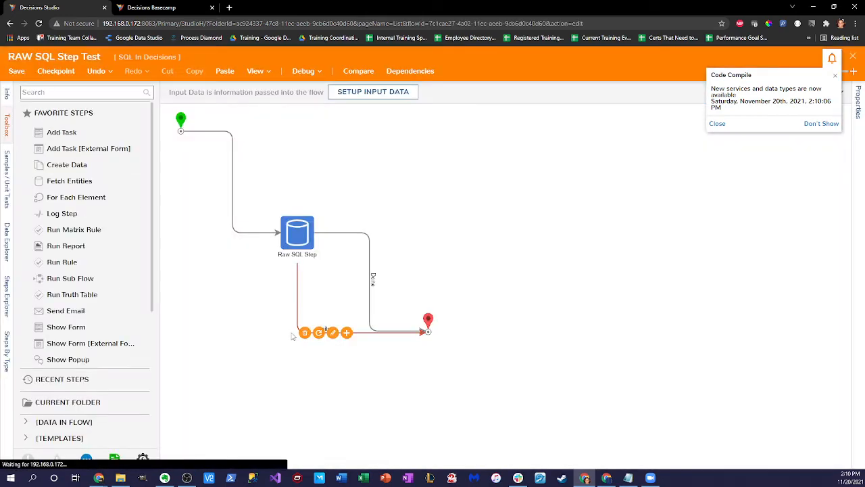
left_click(287, 242)
right_click(291, 226)
left_click(321, 237)
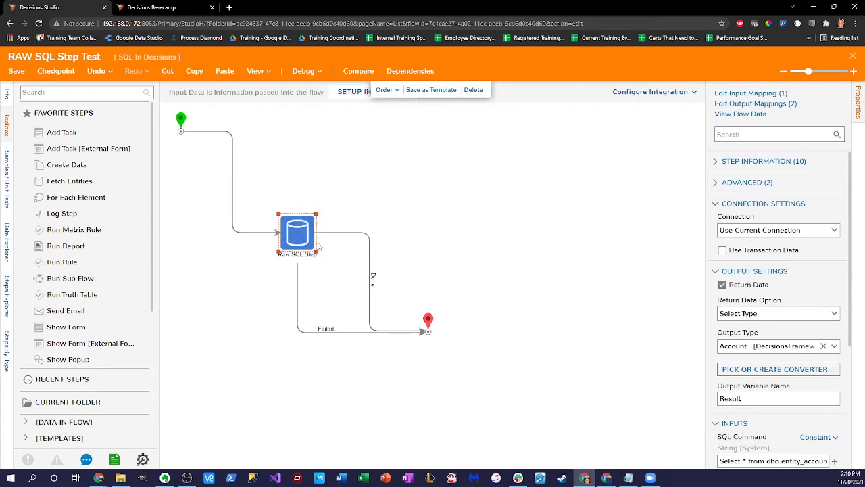
scroll(102, 213, "down", 1)
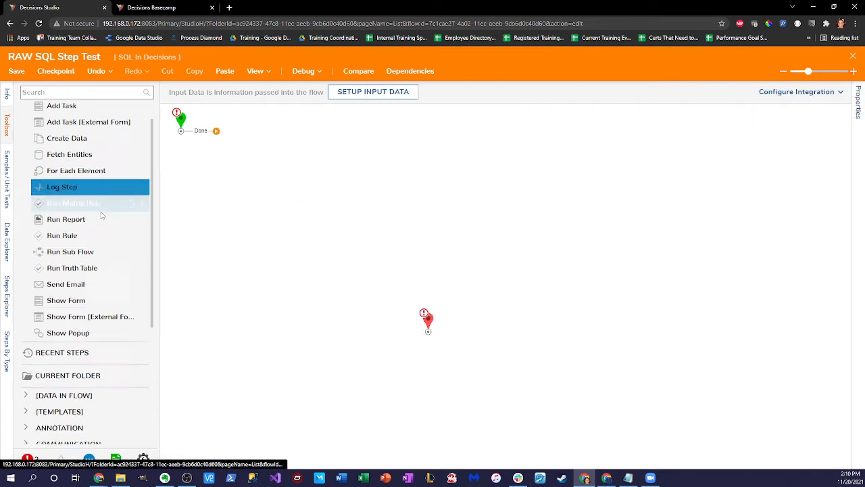
scroll(122, 222, "up", 1)
left_click(85, 92)
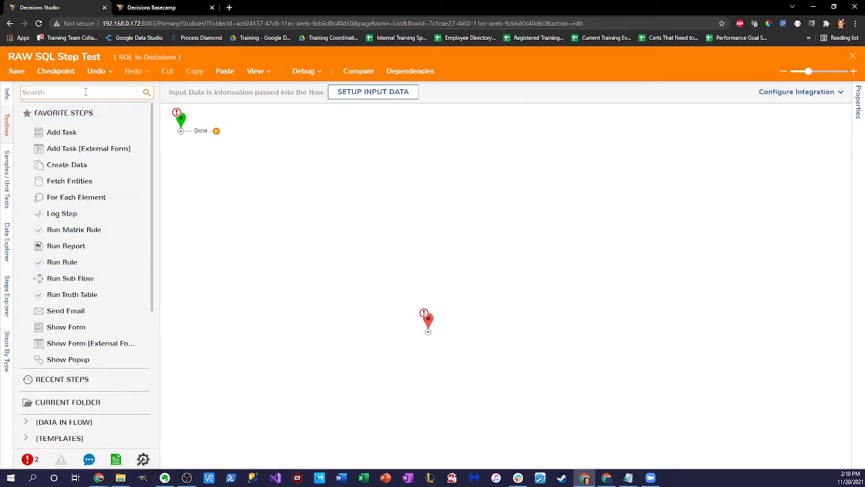
Step: Add the Run query CustomFetchAccountQuery step from the toolbox to the flow canvas
type("CustomFetch")
key("BackSpace")
key("BackSpace")
key("BackSpace")
key("BackSpace")
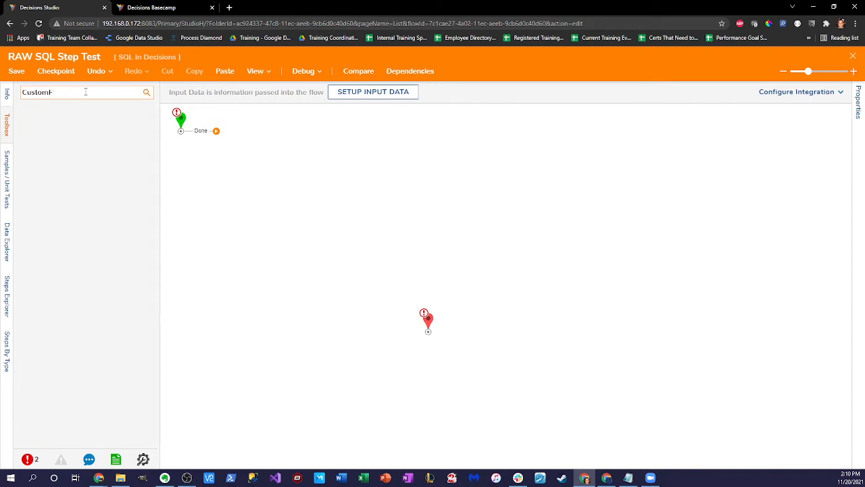
type("etch")
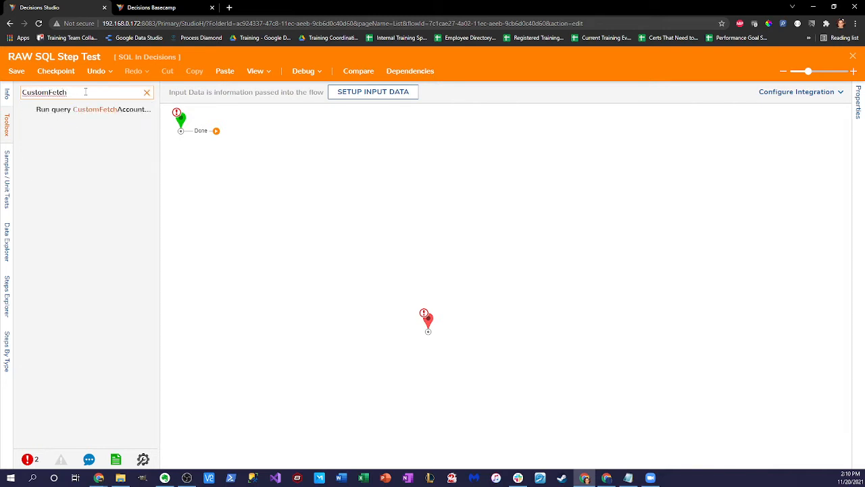
left_click_drag(122, 116, 335, 163)
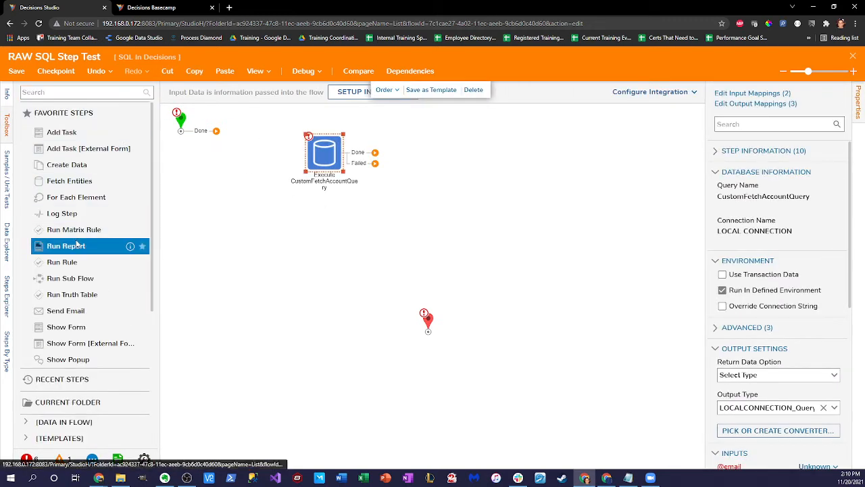
scroll(74, 262, "down", 5)
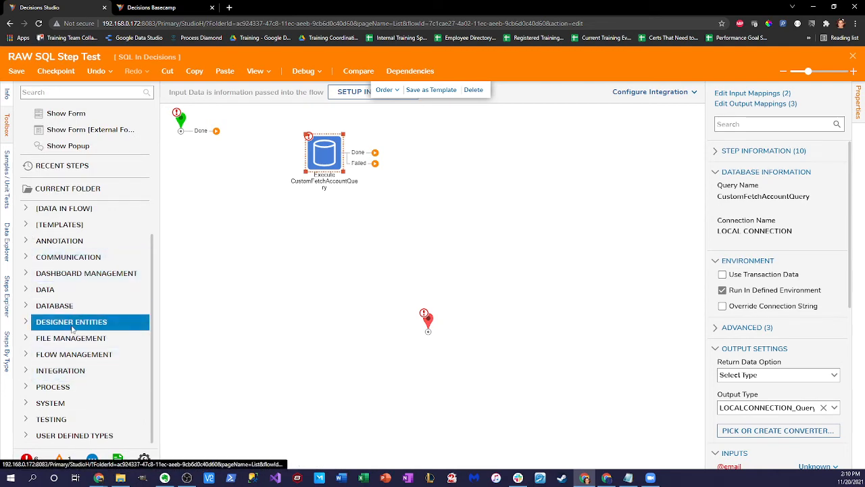
left_click(25, 371)
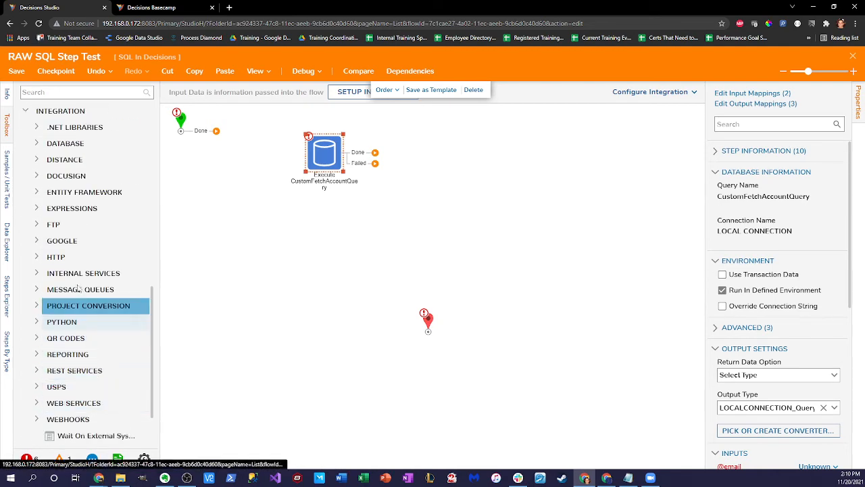
left_click(36, 143)
scroll(122, 253, "down", 1)
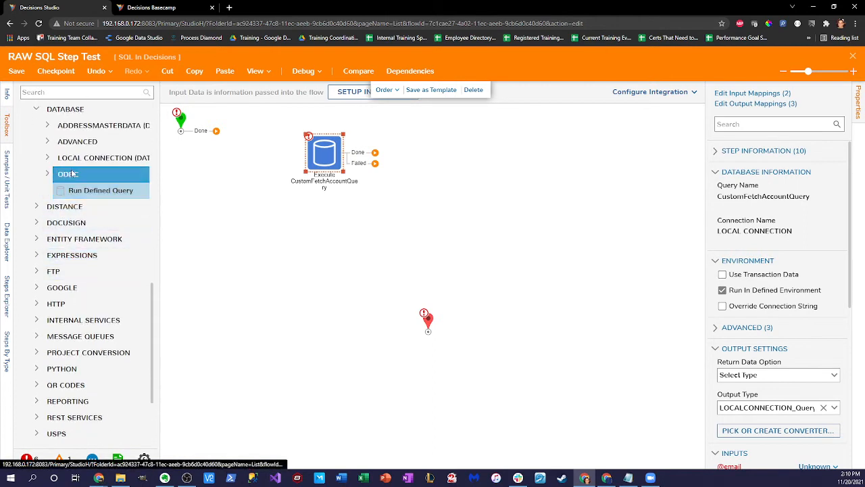
left_click(102, 157)
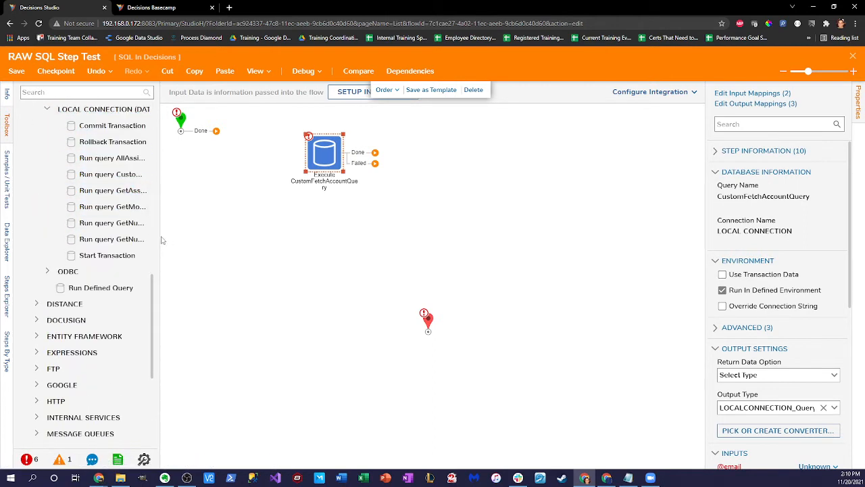
left_click_drag(160, 238, 288, 264)
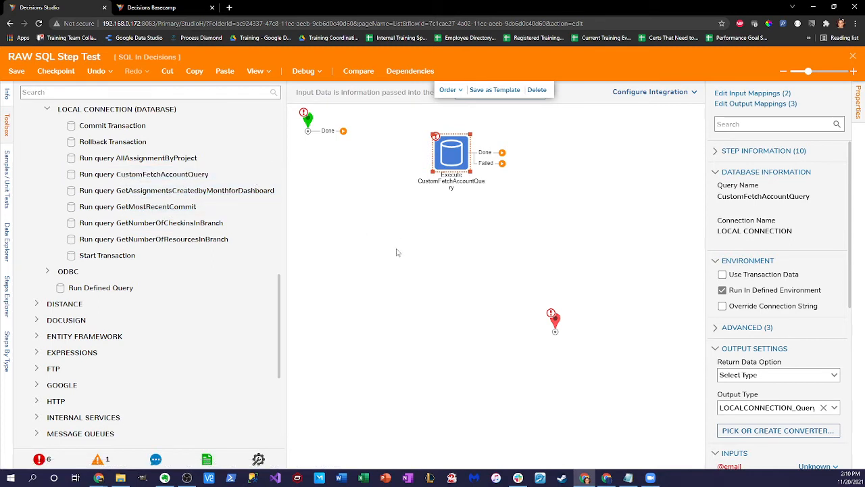
Step: Wire Start to the CustomFetchAccountQuery step, and its Done and Failed outputs to End
left_click_drag(328, 133, 403, 200)
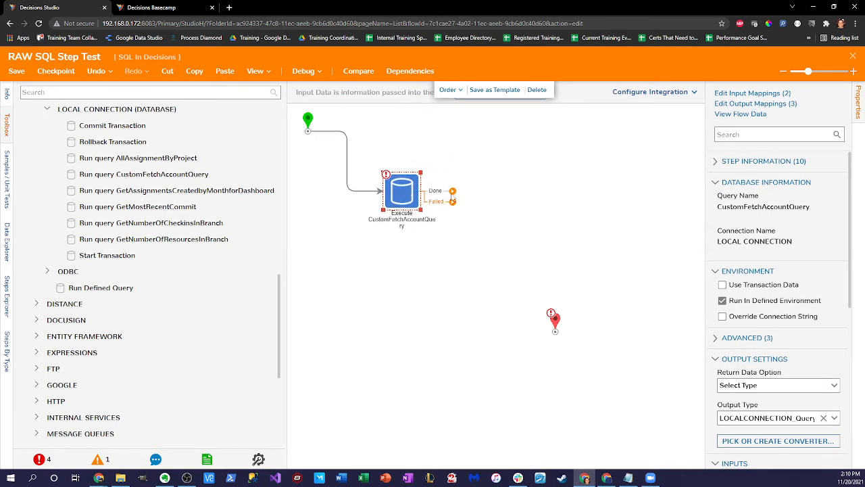
left_click_drag(452, 191, 493, 328)
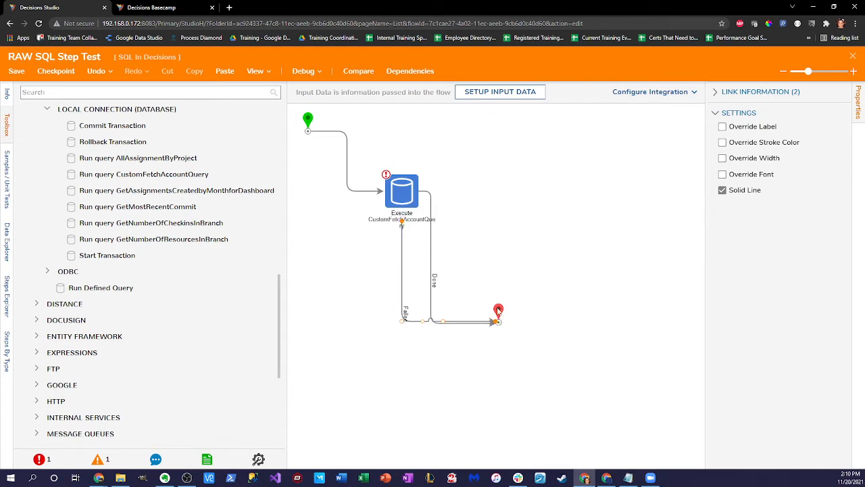
left_click_drag(500, 313, 497, 299)
left_click(401, 191)
scroll(730, 318, "down", 5)
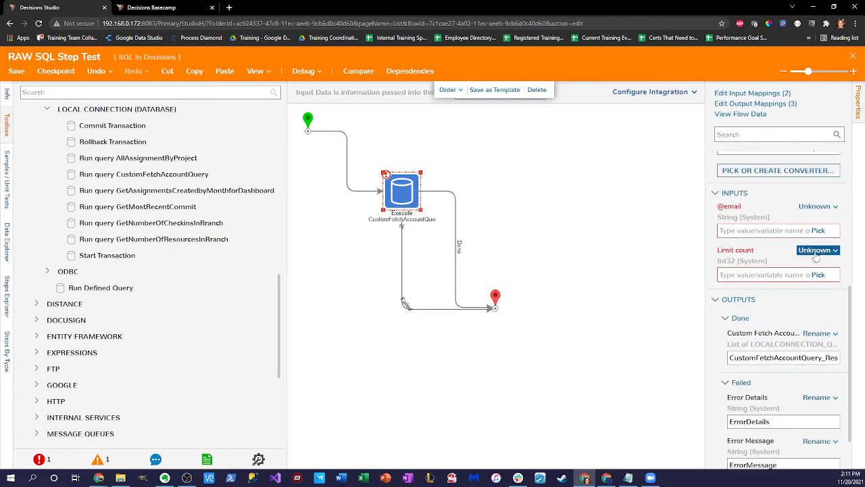
left_click(804, 253)
left_click(742, 217)
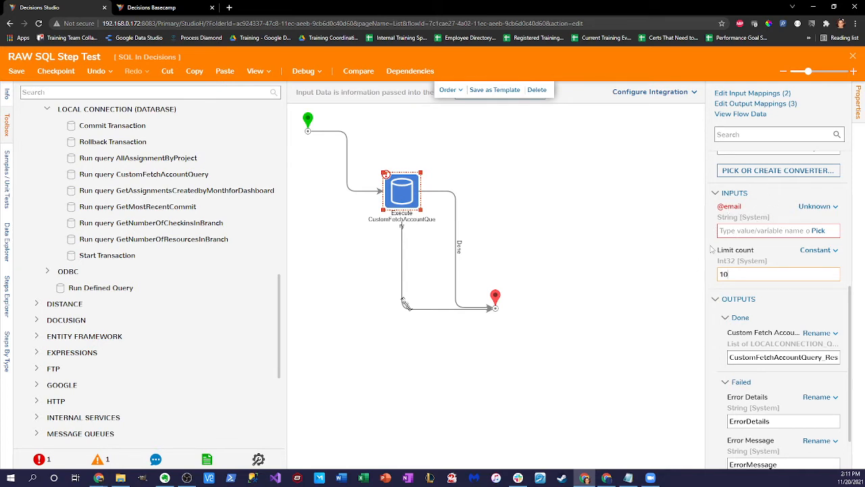
left_click(818, 206)
left_click(743, 157)
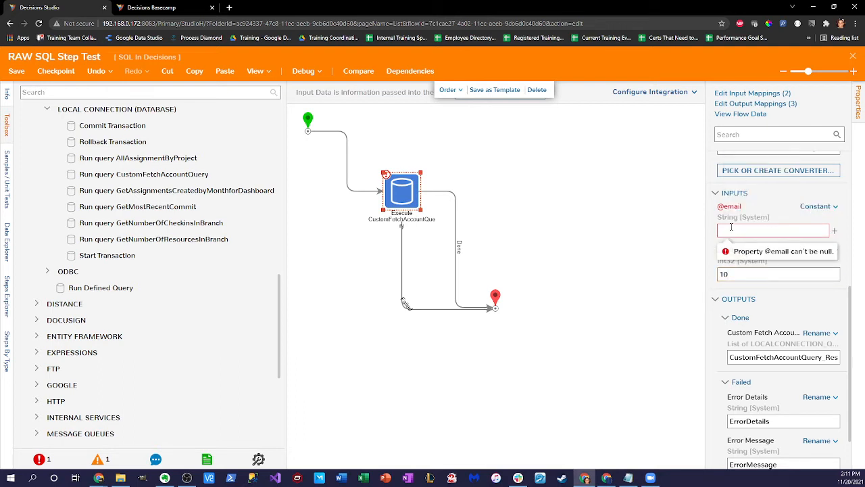
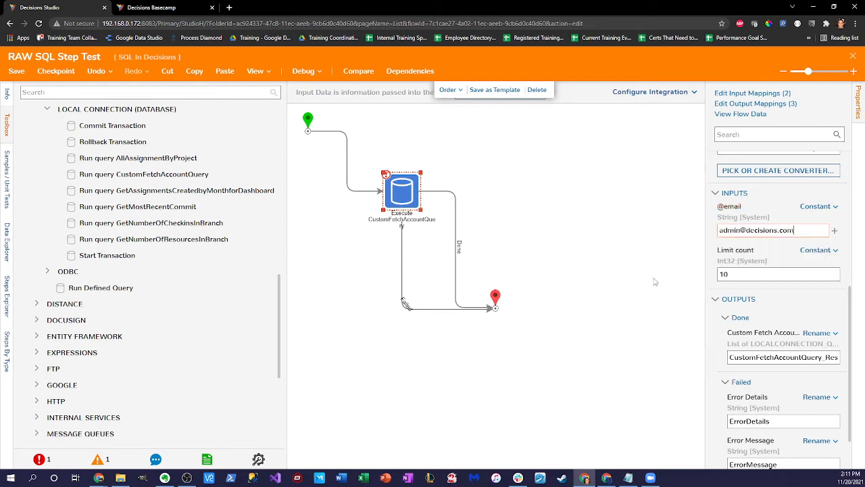
left_click(654, 281)
left_click(402, 192)
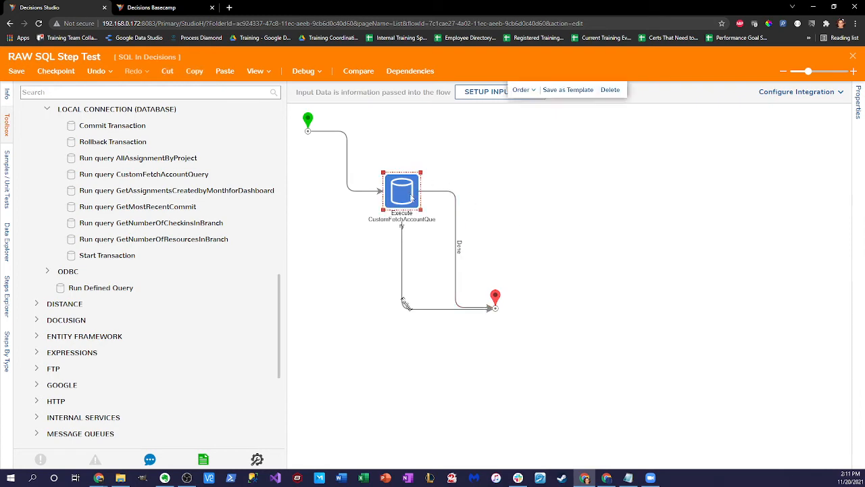
scroll(769, 276, "down", 5)
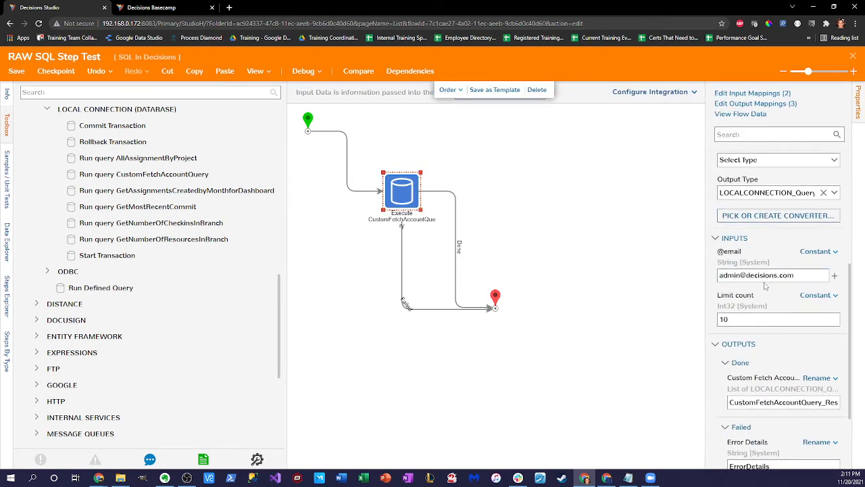
scroll(780, 277, "up", 3)
left_click_drag(706, 233, 630, 242)
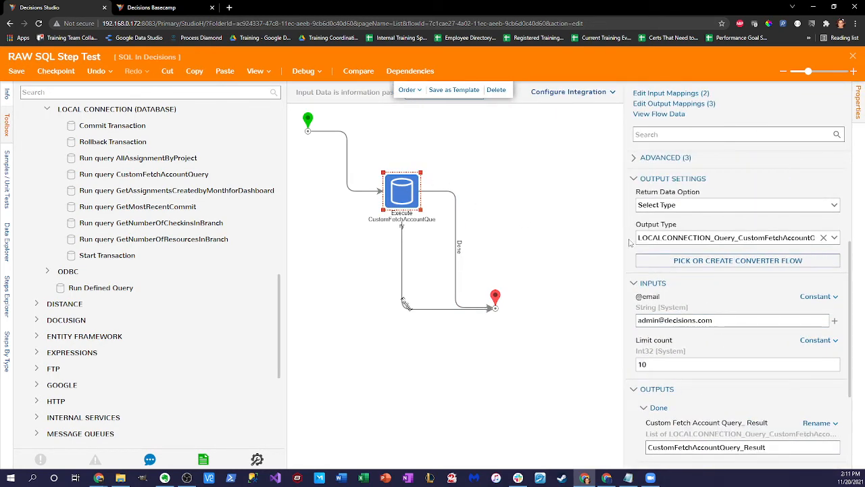
left_click_drag(737, 238, 804, 237)
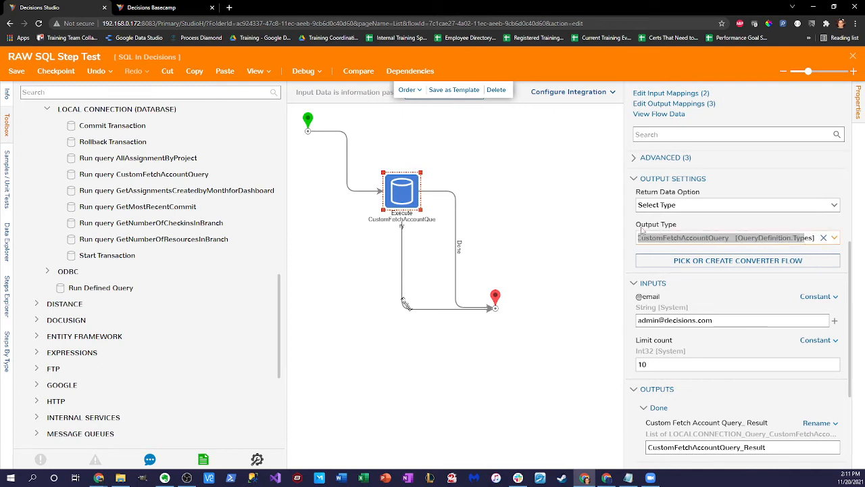
left_click(621, 223)
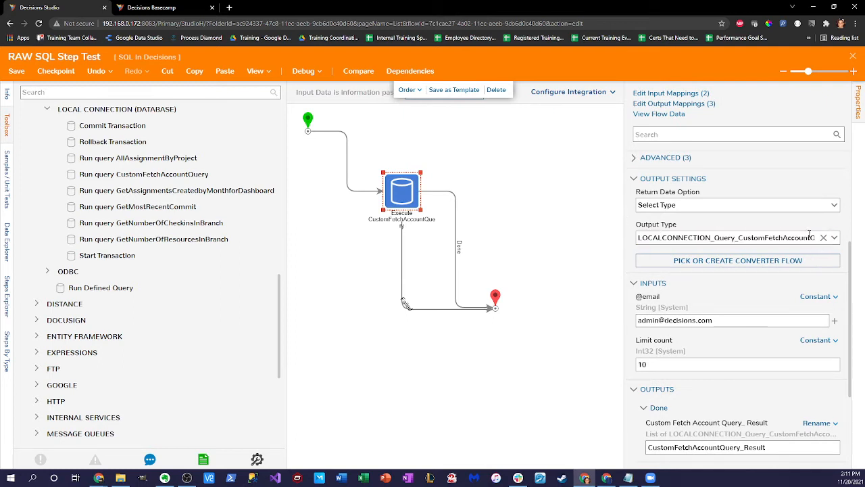
left_click(836, 206)
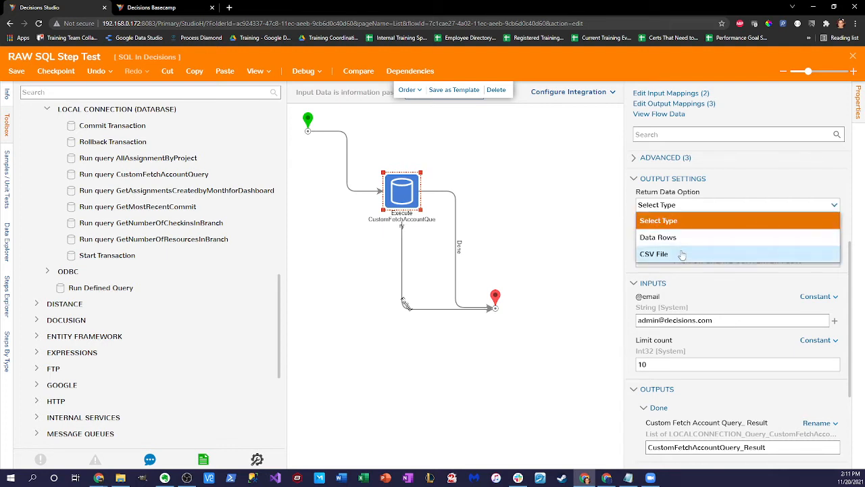
left_click(638, 288)
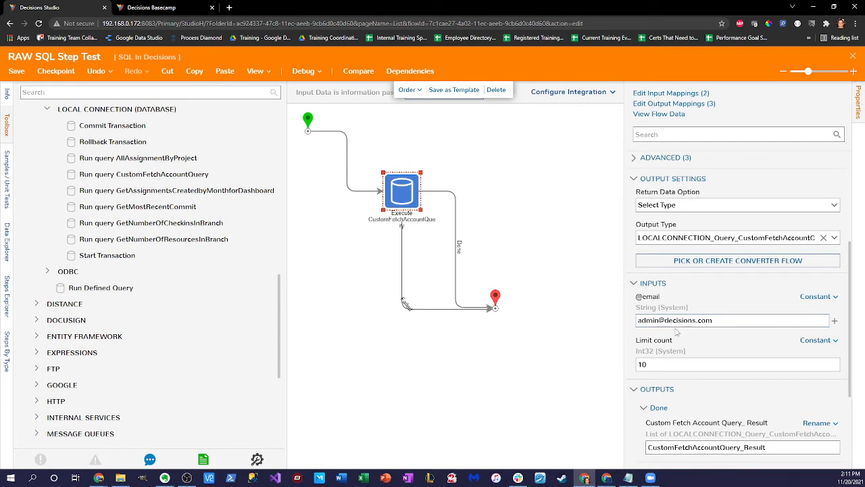
scroll(696, 322, "down", 3)
scroll(699, 322, "down", 1)
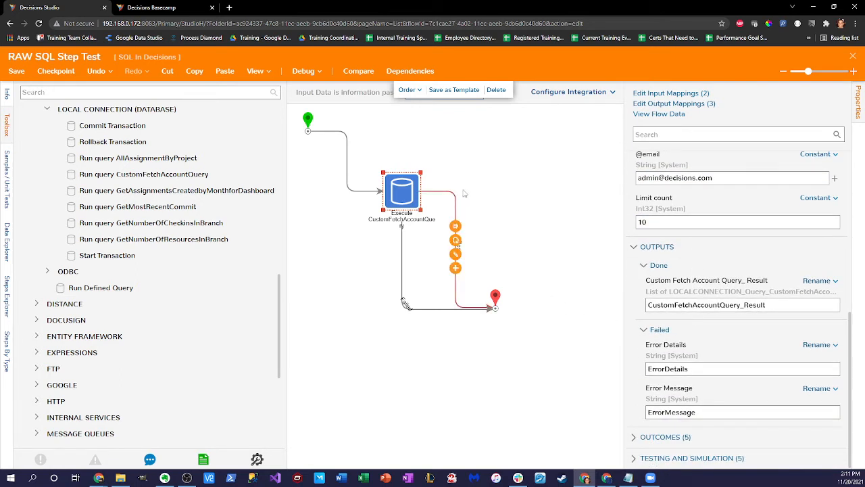
scroll(675, 294, "up", 3)
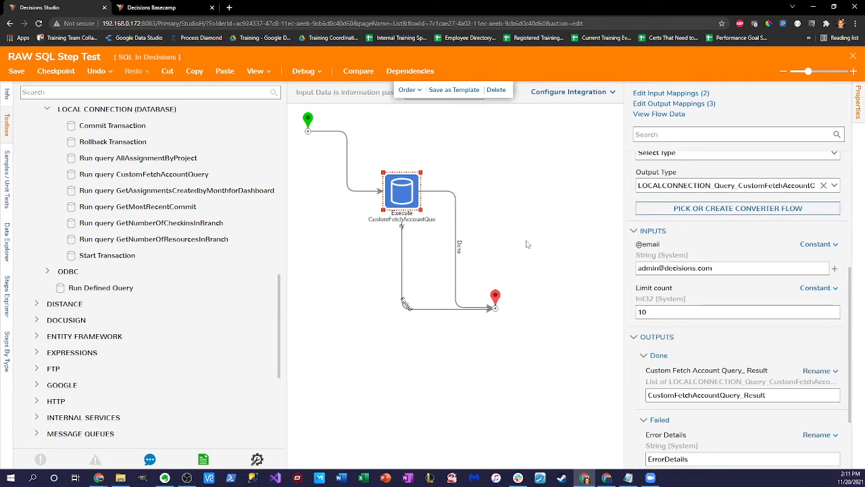
Step: Start a debug run of the flow and open the query step's input/output data
left_click(303, 70)
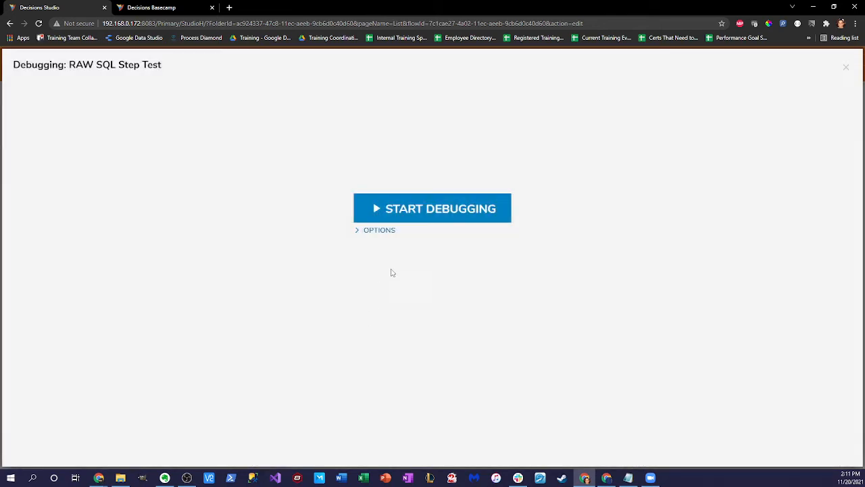
left_click(465, 209)
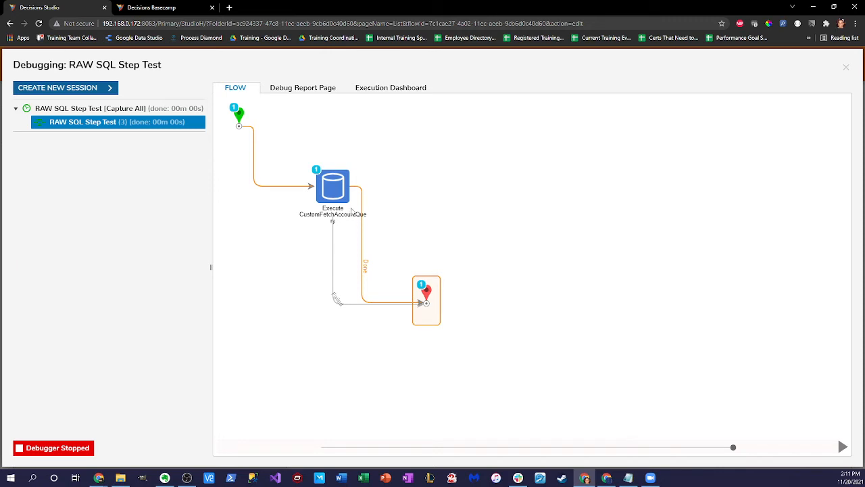
left_click(338, 191)
mouse_move(404, 204)
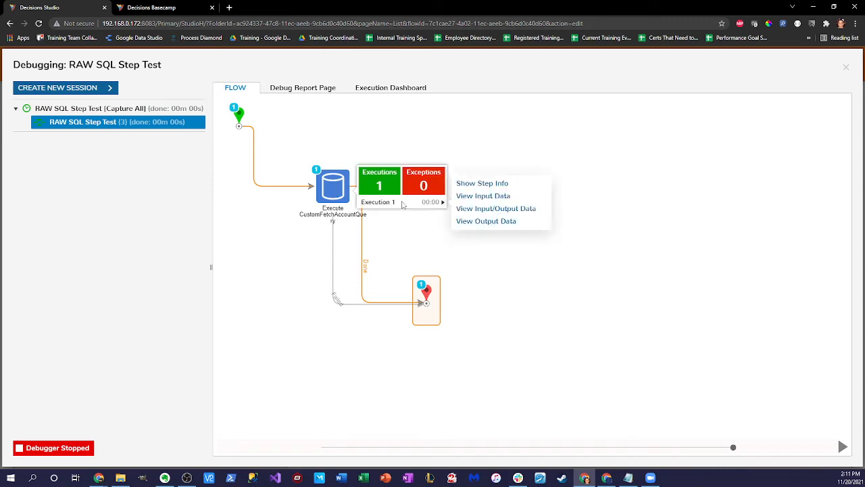
left_click(486, 209)
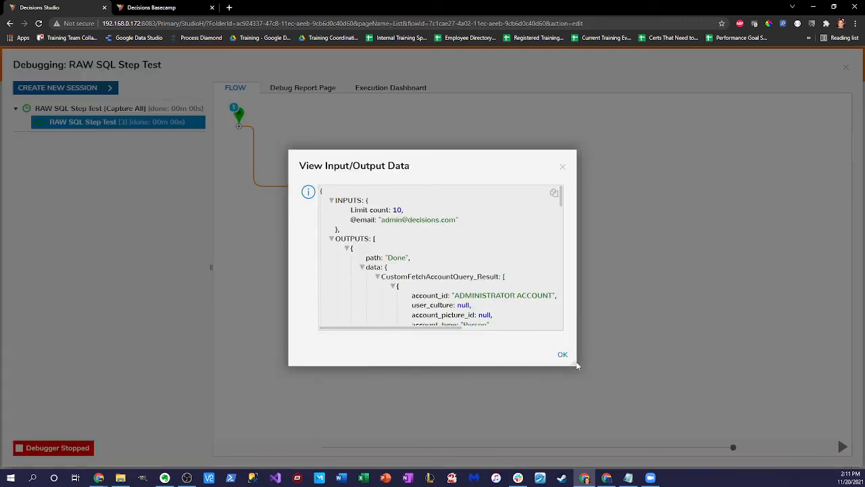
left_click_drag(379, 223, 472, 225)
left_click_drag(391, 209, 433, 215)
left_click_drag(575, 363, 639, 428)
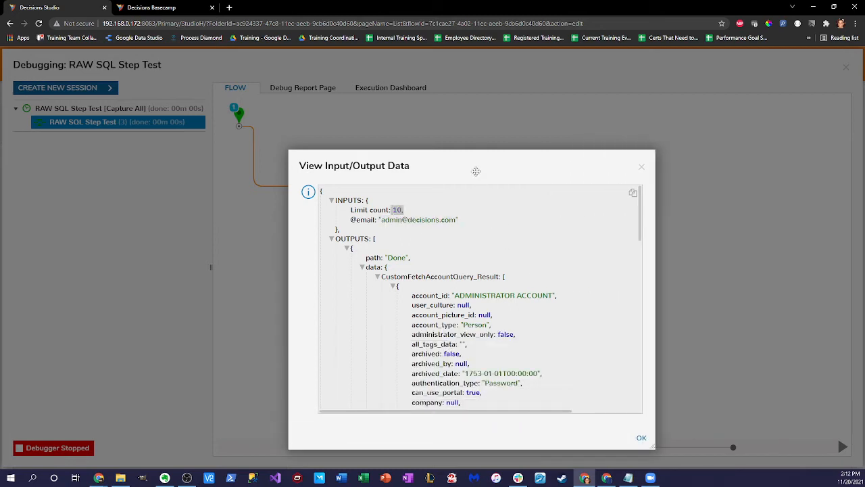
scroll(424, 233, "down", 1)
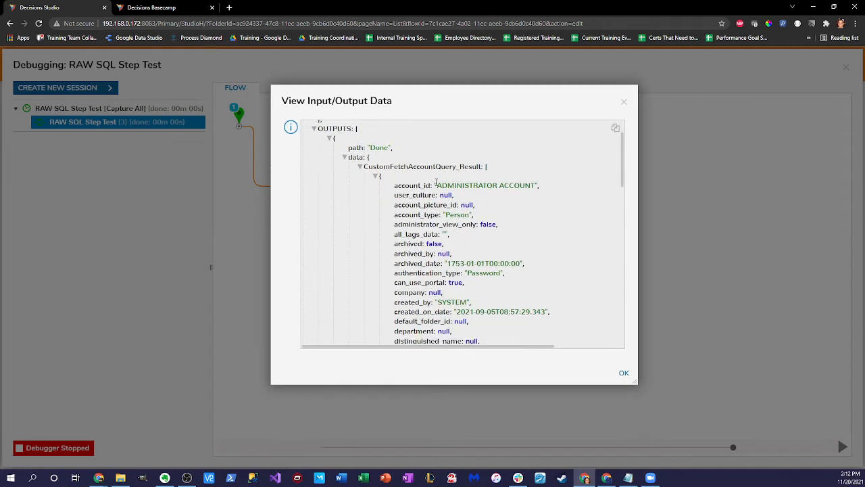
left_click_drag(438, 184, 538, 185)
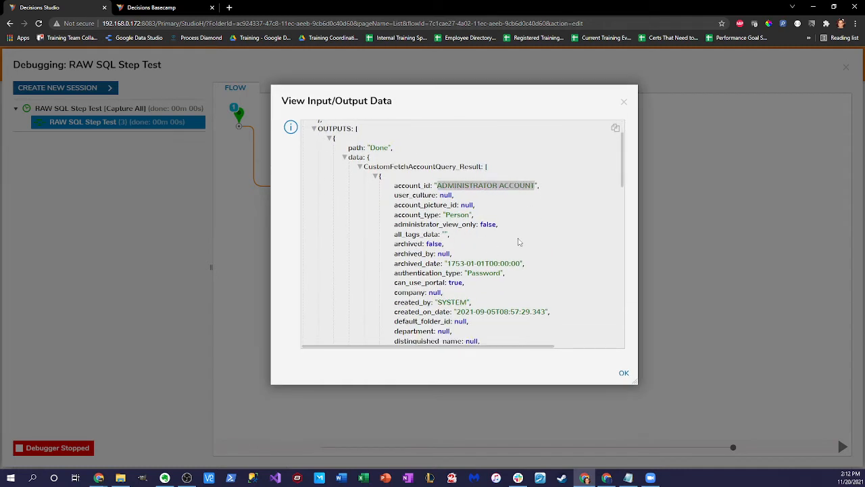
scroll(519, 242, "down", 1)
scroll(517, 242, "down", 1)
left_click_drag(451, 263, 523, 261)
scroll(504, 298, "up", 3)
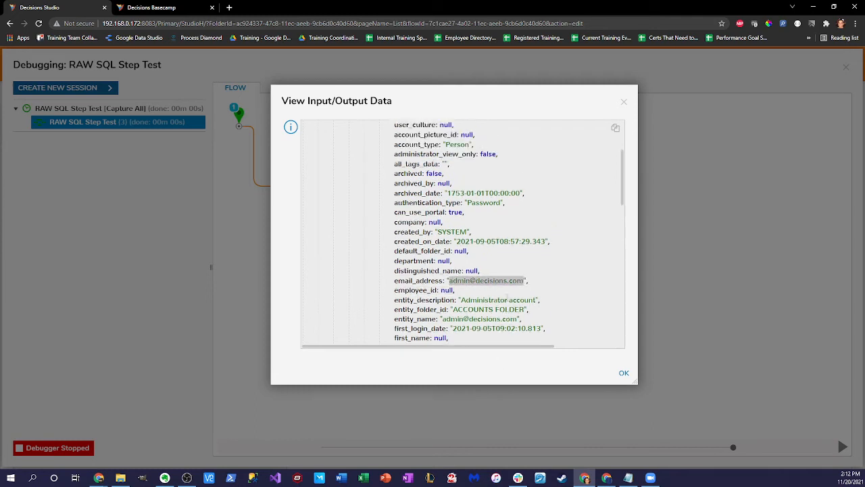
left_click(360, 211)
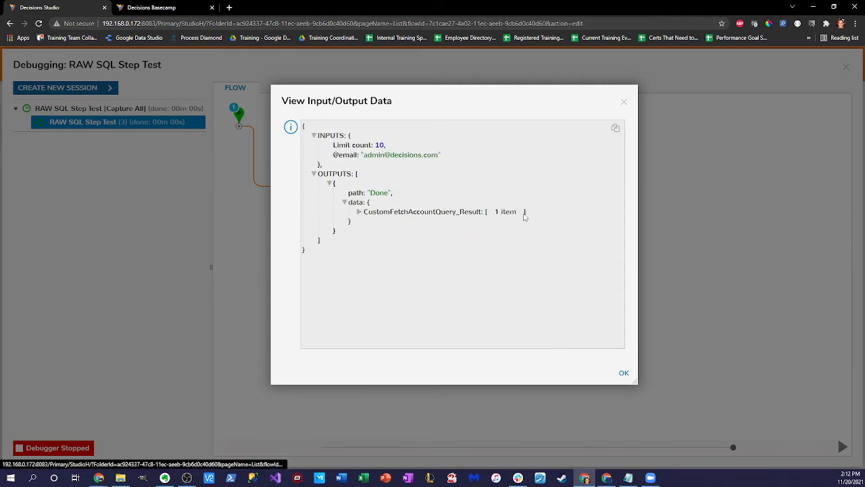
left_click(359, 211)
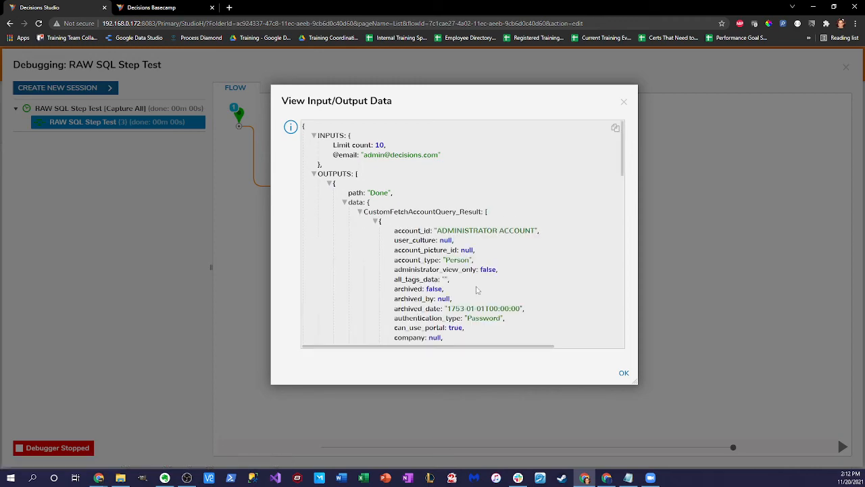
scroll(473, 230, "down", 6)
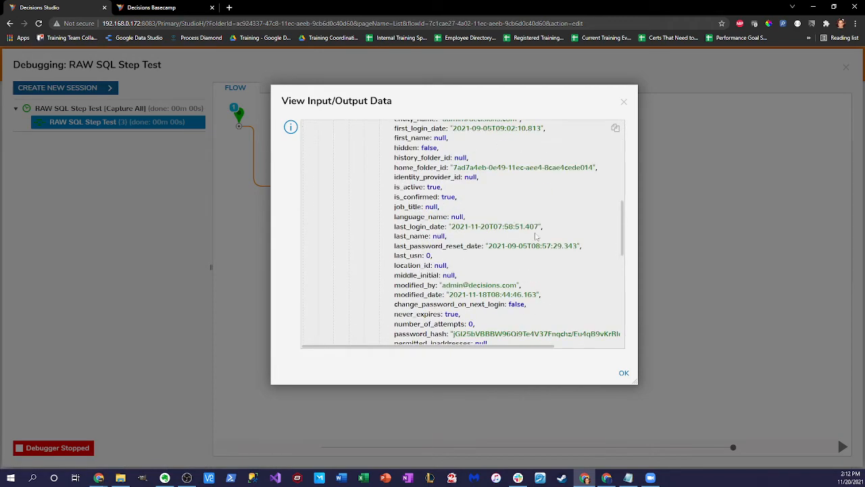
scroll(549, 244, "down", 2)
left_click(624, 104)
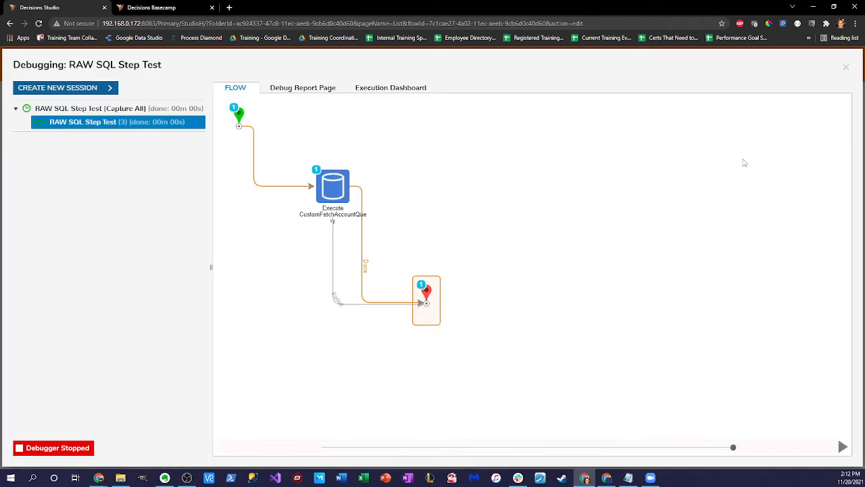
Step: Leave the debugger and close the flow designer, saving the flow
left_click(846, 67)
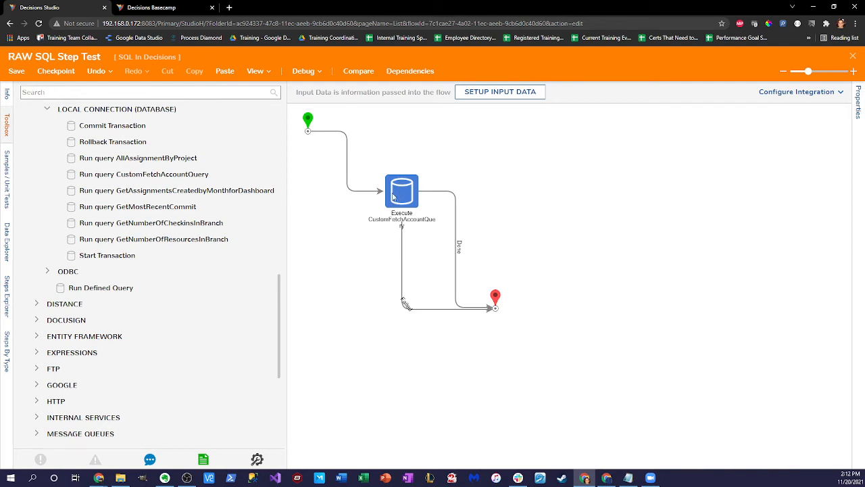
left_click(853, 56)
left_click(549, 307)
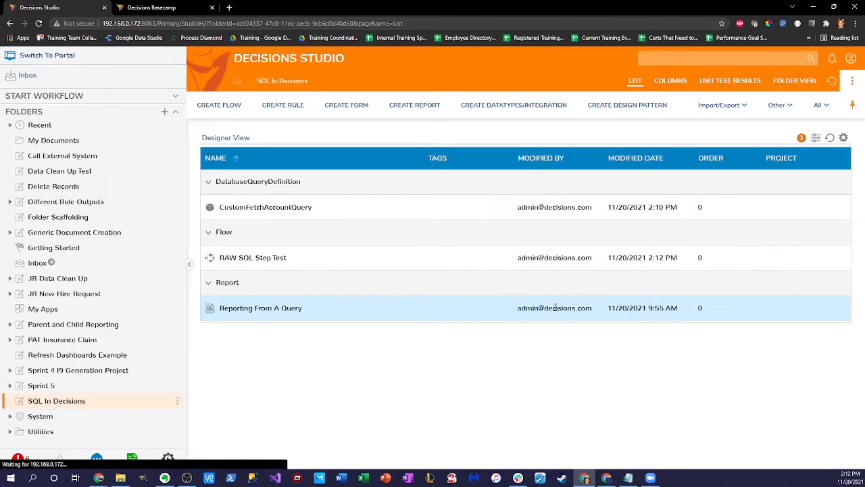
Step: Review the CustomFetchAccountQuery definition without changes, then open the Reporting From A Query report
right_click(304, 210)
left_click(328, 181)
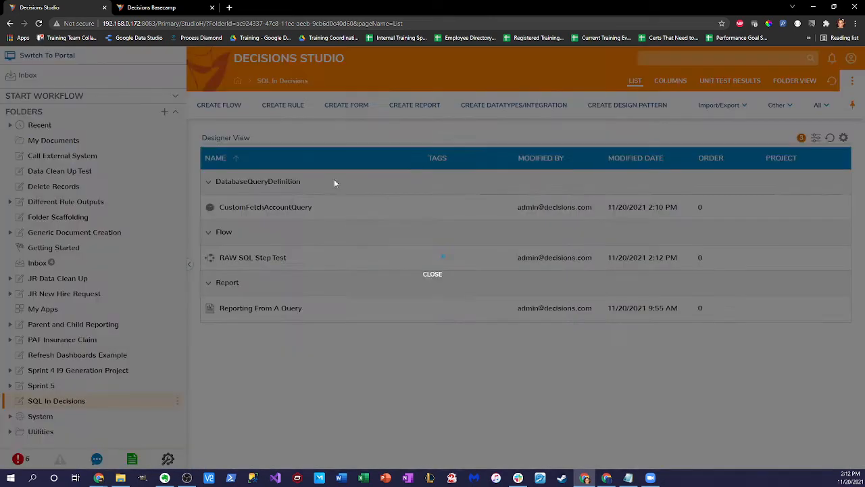
left_click(478, 419)
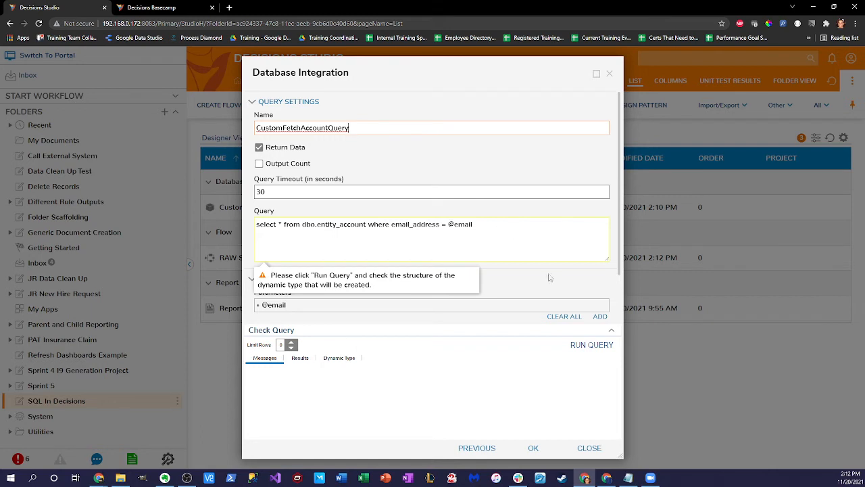
left_click(609, 74)
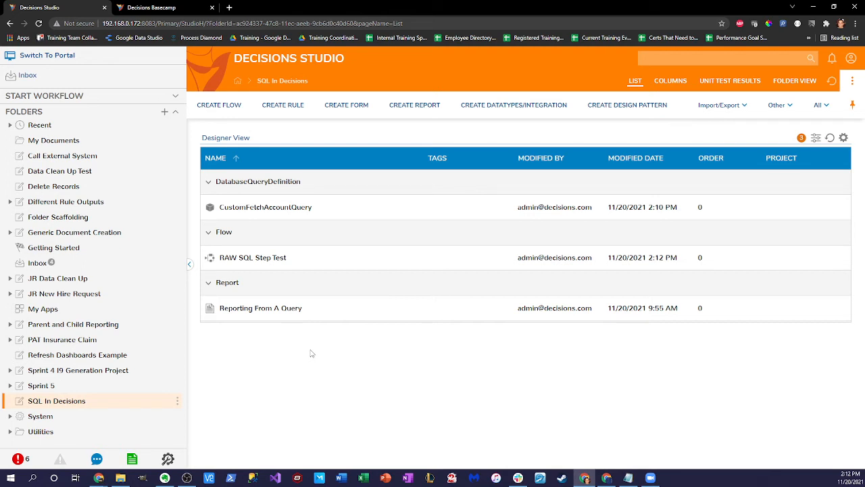
double_click(287, 310)
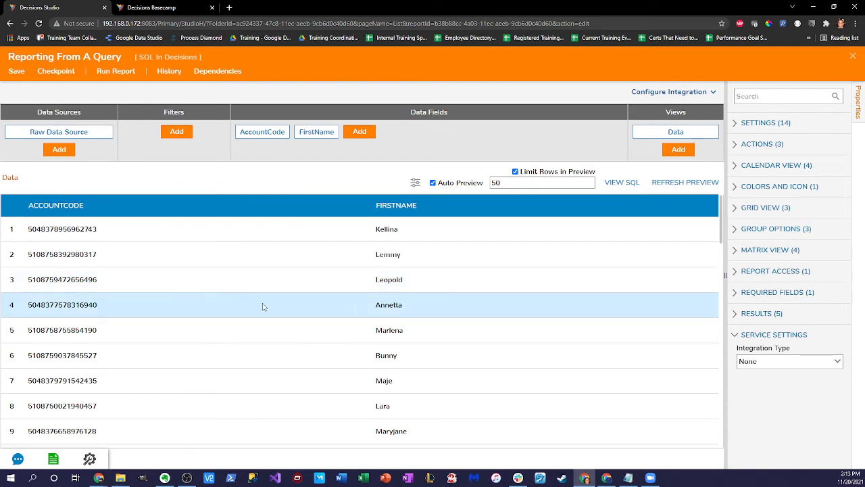
Step: Drop the report's existing Raw Data Source and add a new Raw Data Source in its place
left_click(109, 128)
left_click(606, 292)
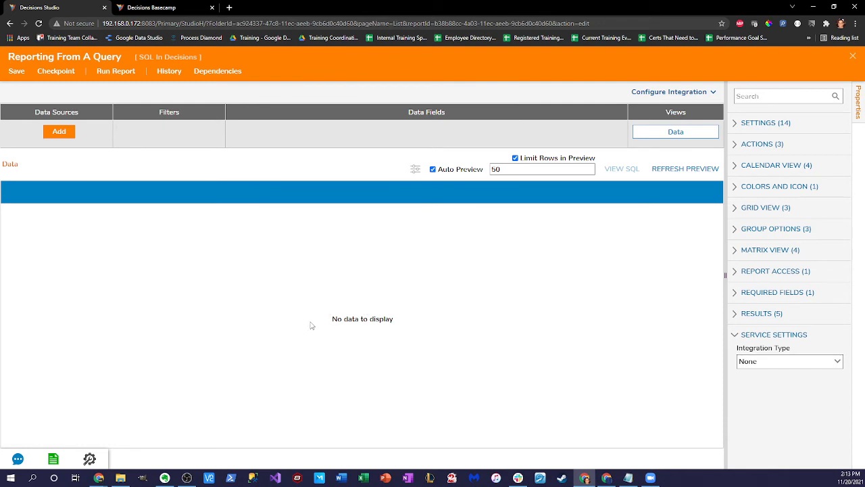
left_click(68, 132)
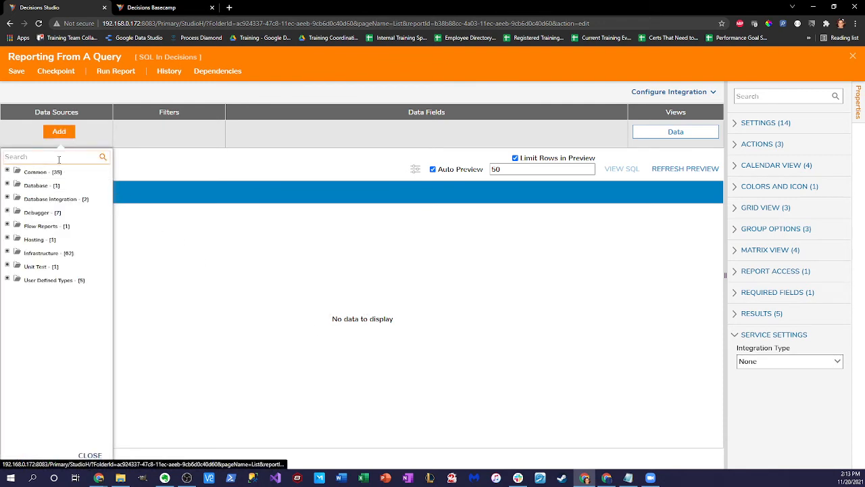
type("RAW")
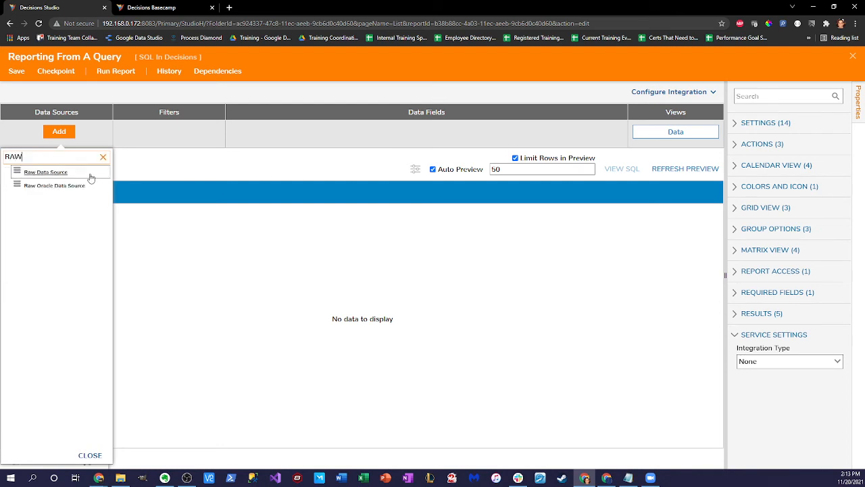
left_click(77, 173)
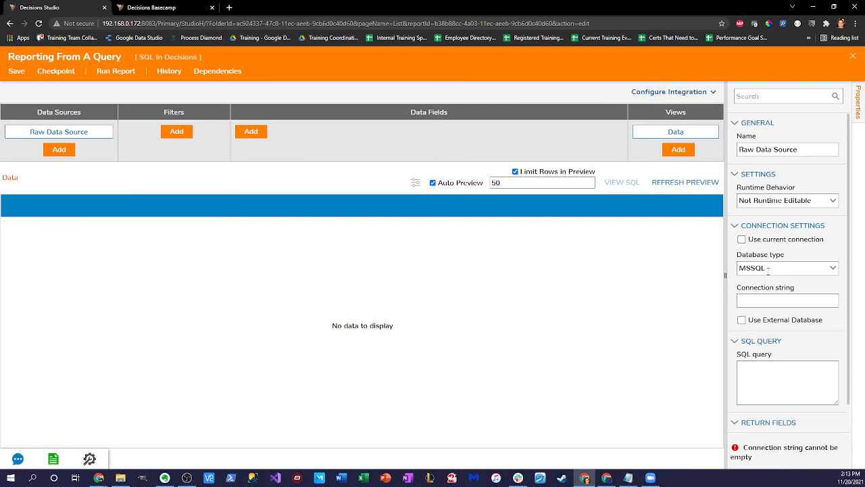
Step: Point the Raw Data Source at the external database AddressMasterData
scroll(777, 268, "down", 1)
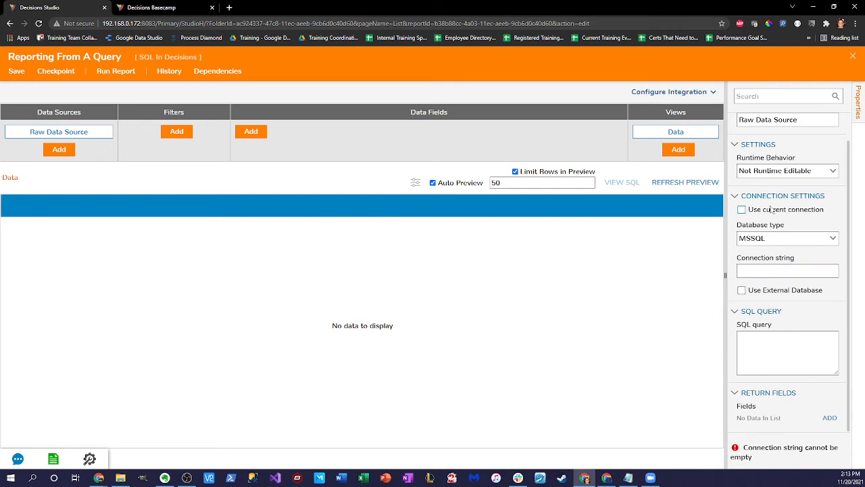
left_click(741, 209)
left_click(742, 210)
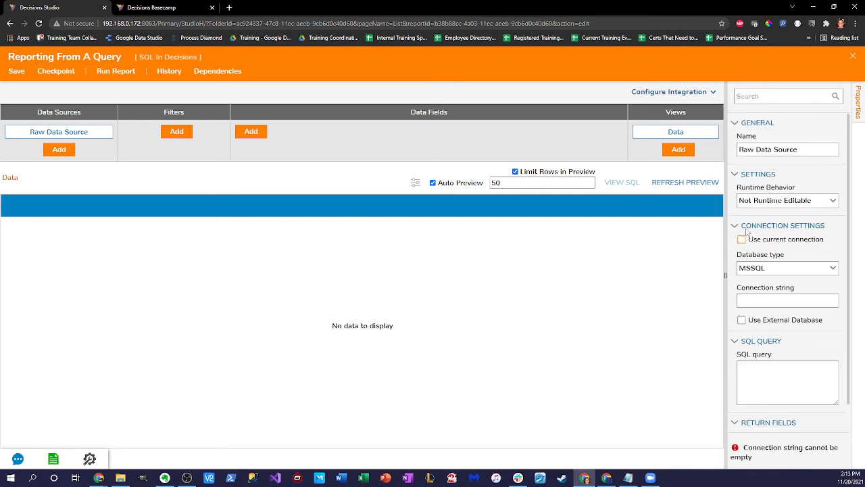
left_click(741, 321)
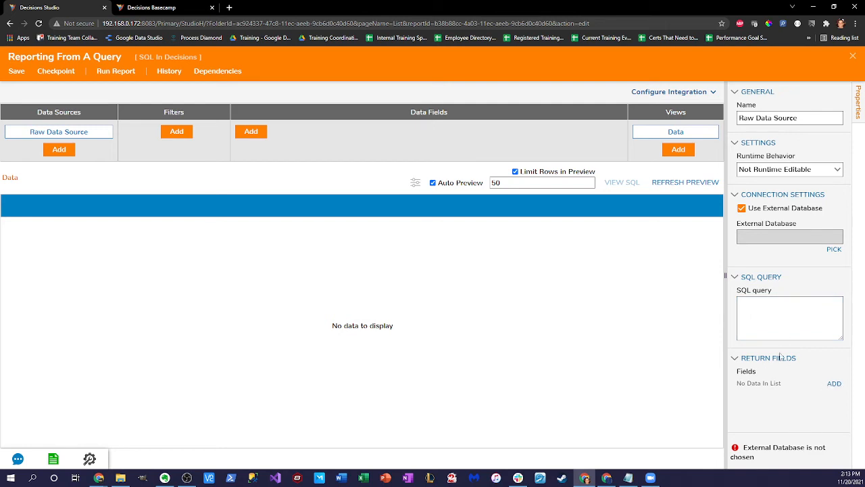
left_click(834, 248)
left_click(401, 198)
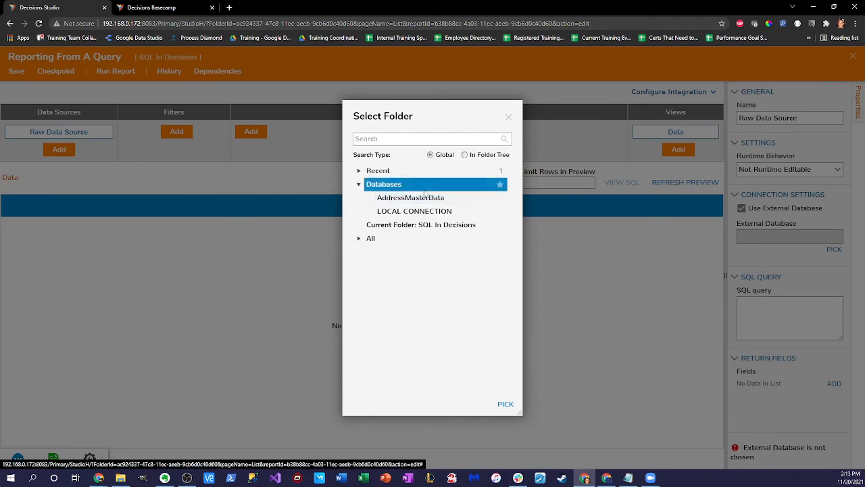
left_click(505, 405)
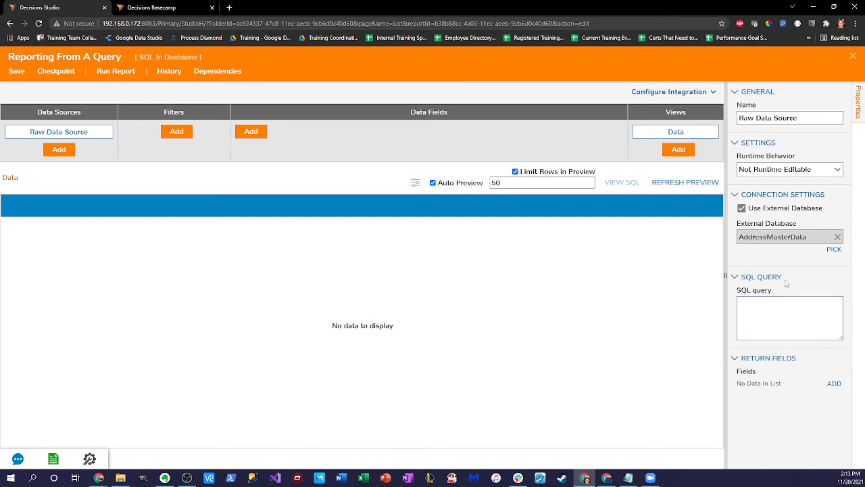
Step: Enter the SQL query 'select * from dbo.AddressData' for the data source
left_click(768, 306)
type("select * fr")
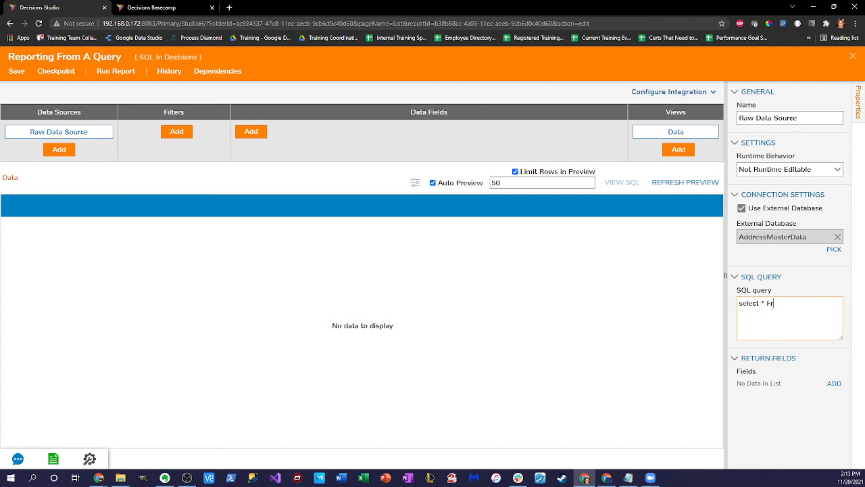
type("om dbo.Addressdata")
key("Left")
key("Left")
key("Left")
key("BackSpace")
type("D")
left_click(798, 412)
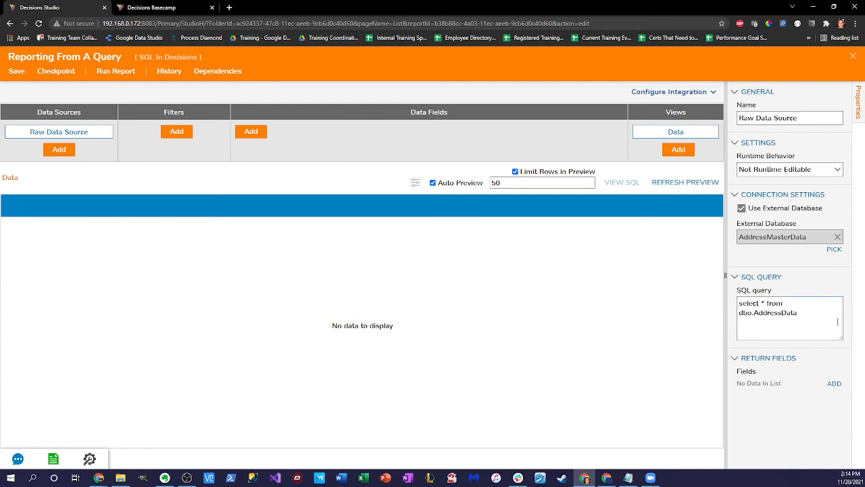
left_click(817, 274)
left_click(761, 278)
Step: Add an AccountCode return field to the raw data source
left_click(251, 131)
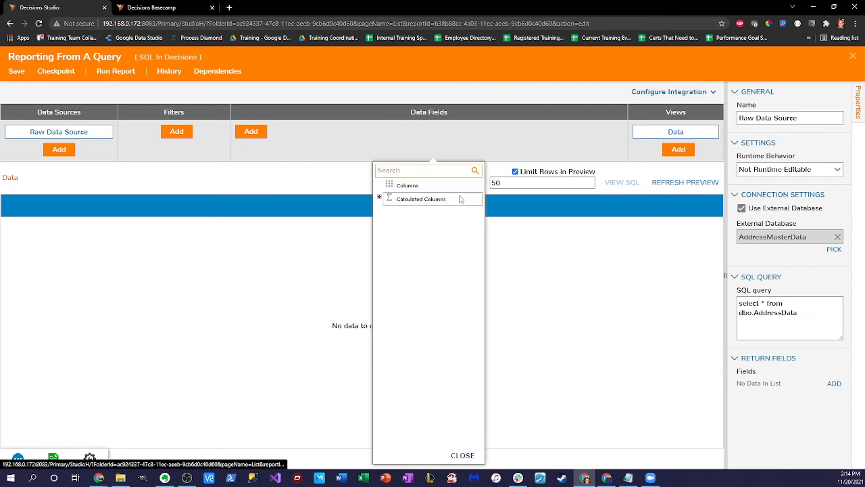
left_click(501, 145)
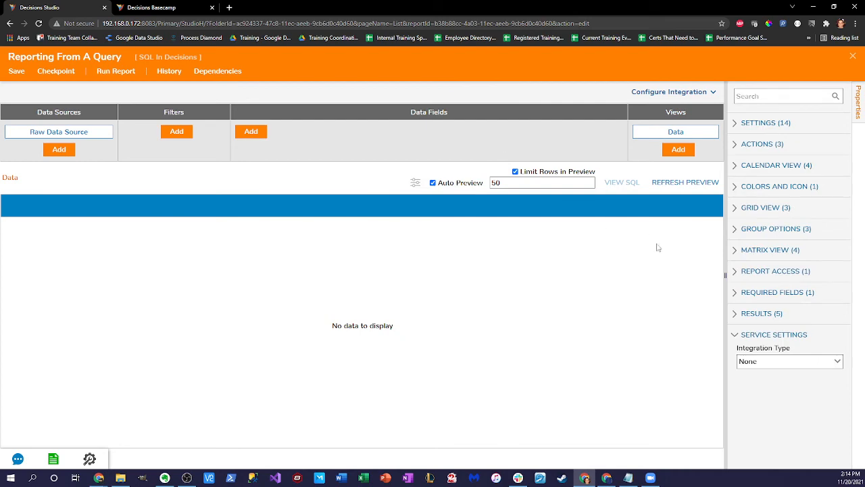
left_click(103, 137)
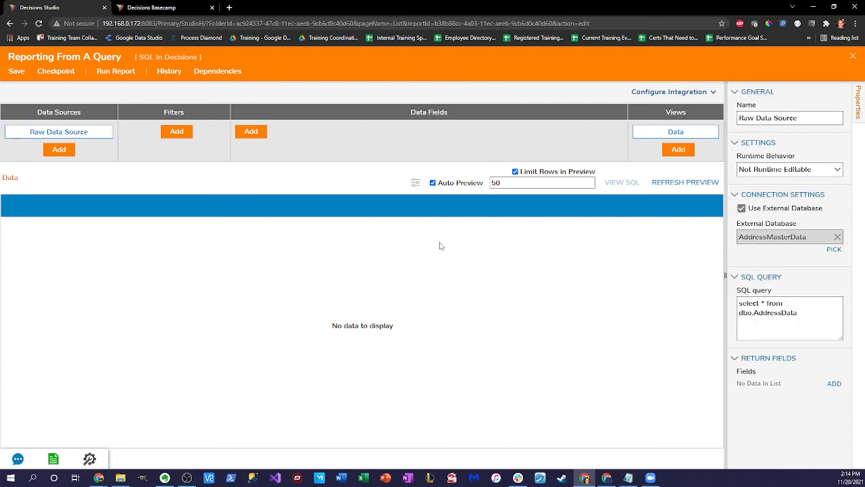
left_click(834, 383)
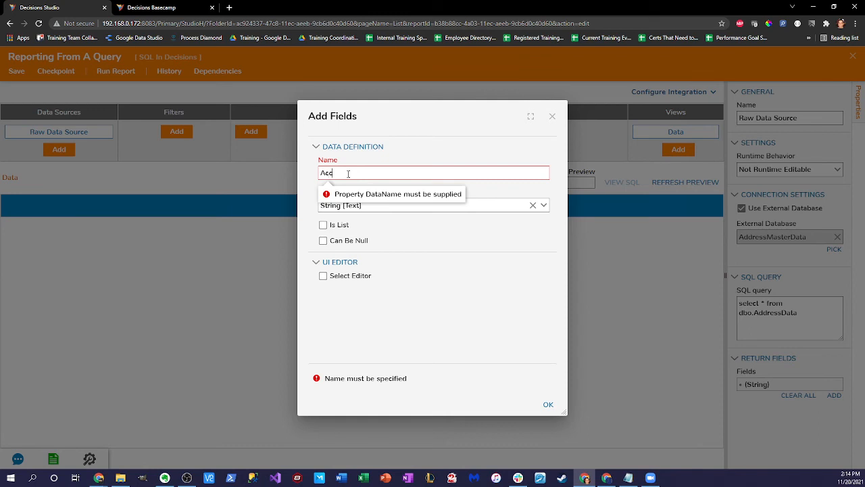
type("e")
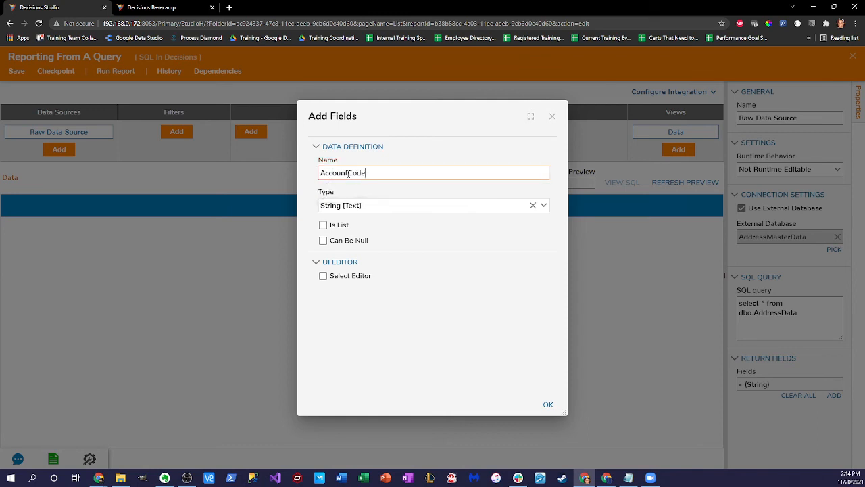
left_click(548, 406)
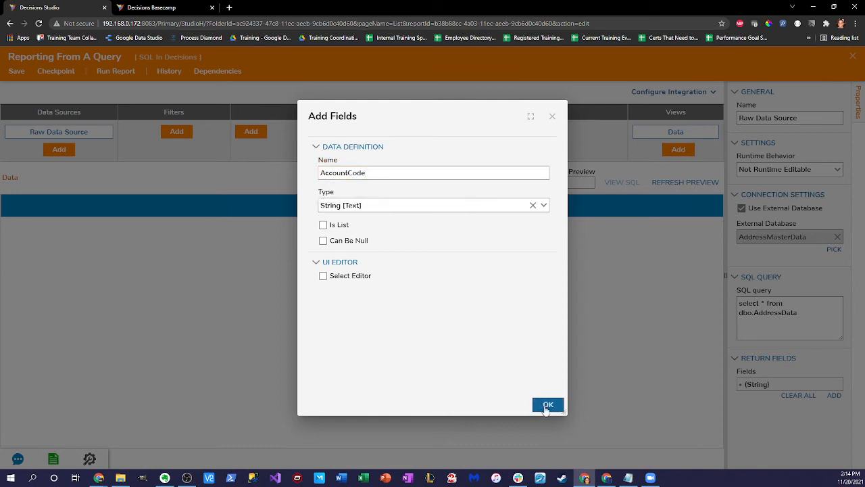
Step: Add a second return field named FirstName
left_click(834, 395)
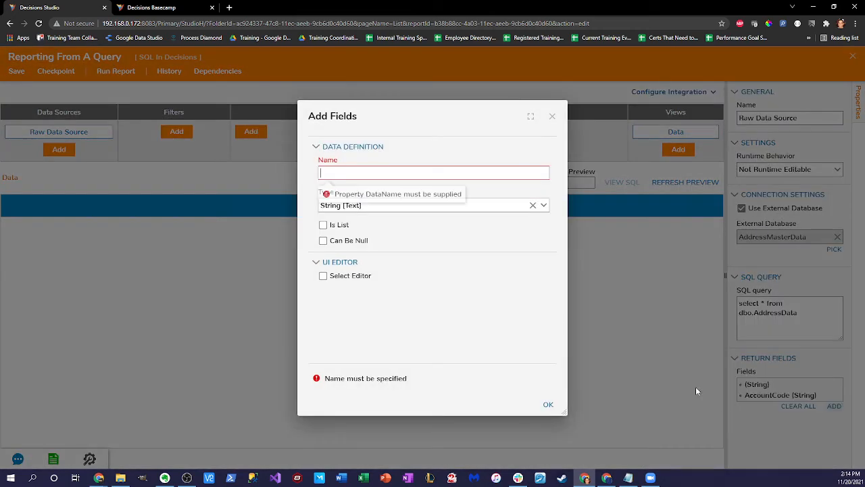
left_click(375, 175)
type("FirstName")
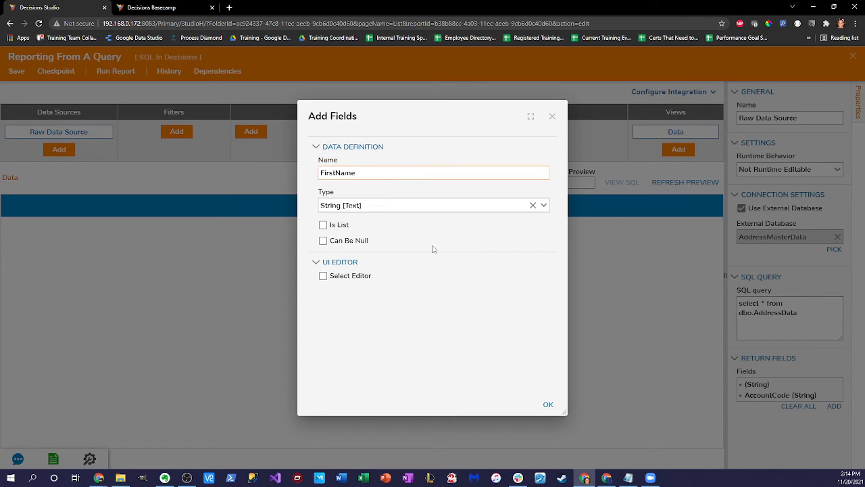
left_click(549, 407)
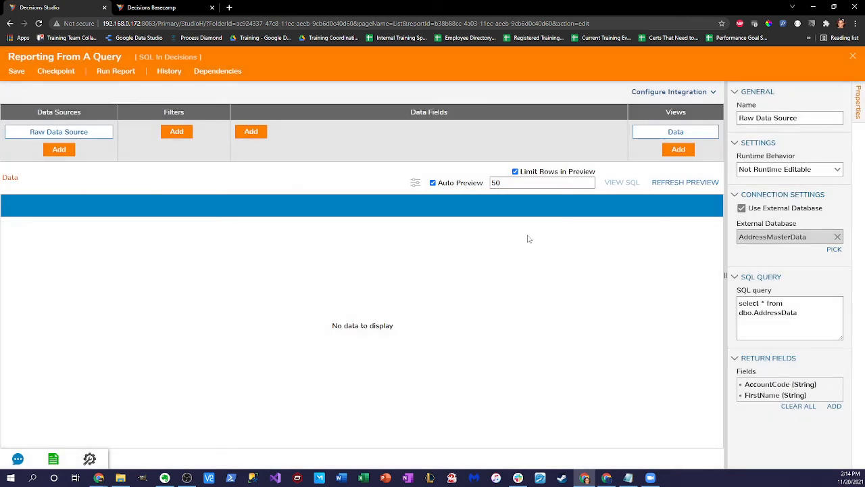
left_click(251, 132)
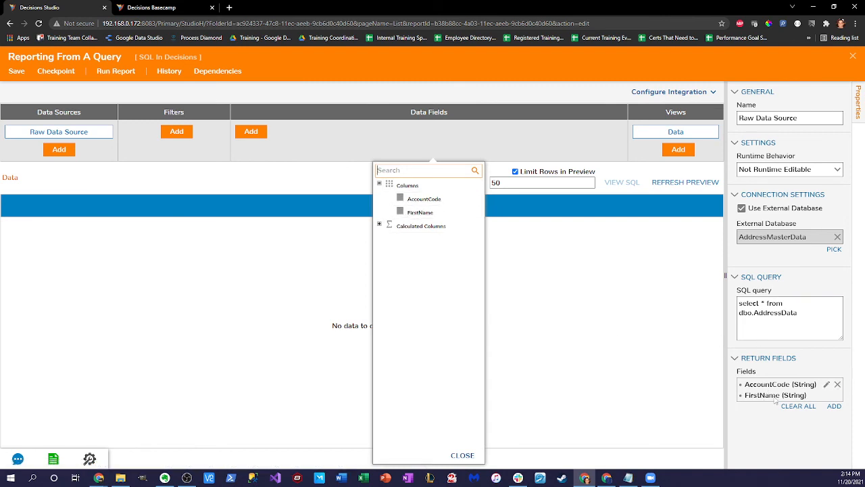
Step: Check AccountCode and FirstName in the Columns list to make them report data fields
left_click(399, 199)
left_click(400, 212)
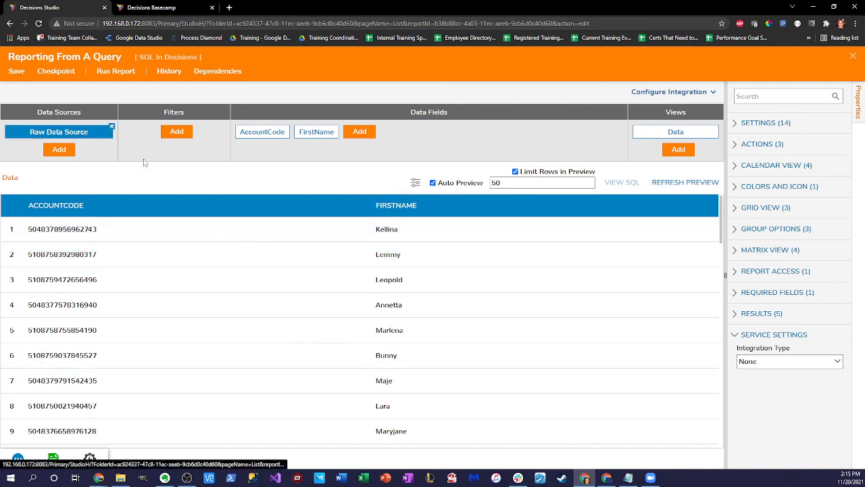
left_click(84, 134)
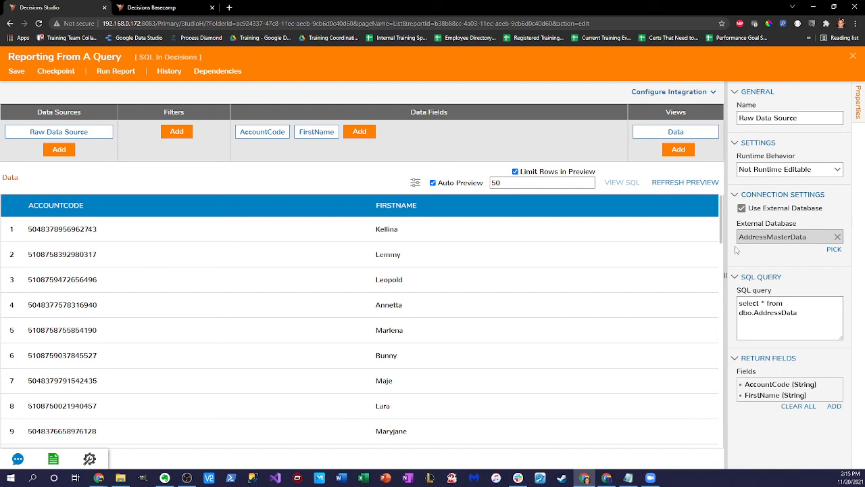
Step: Save and close the report, then view the CustomFetchAccountQuery definition and close it unchanged
left_click(853, 56)
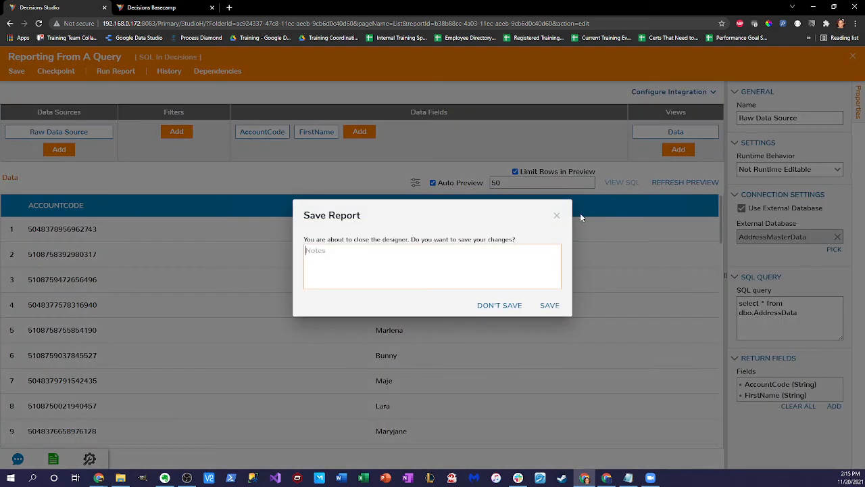
left_click(550, 307)
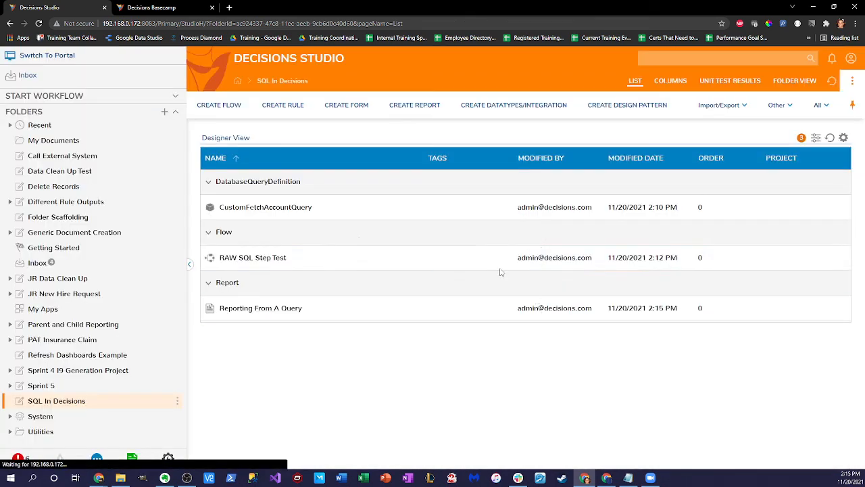
right_click(282, 213)
left_click(310, 181)
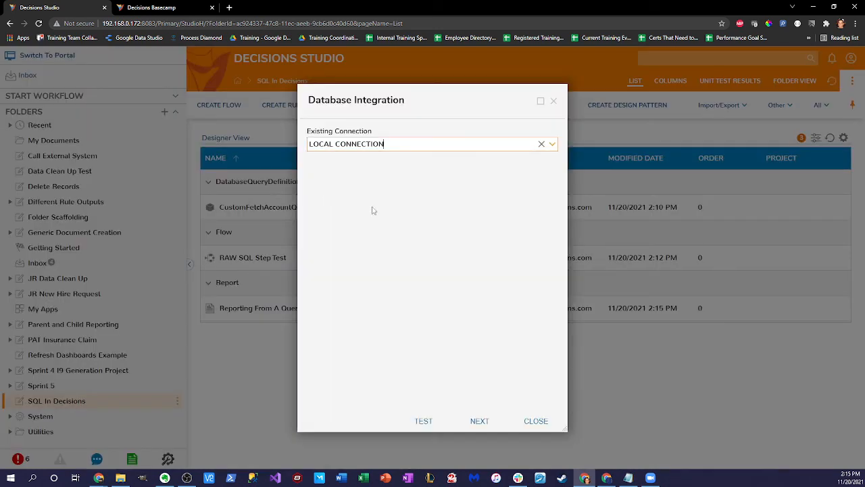
left_click(478, 421)
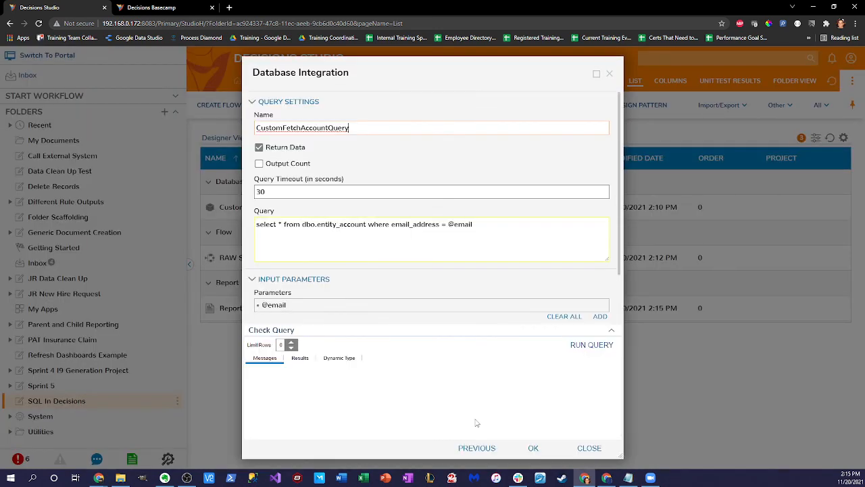
mouse_move(357, 241)
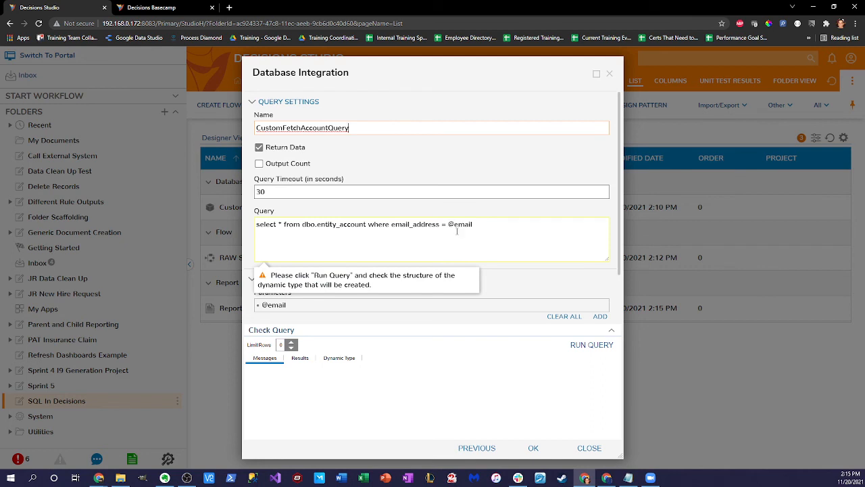
left_click(609, 73)
right_click(285, 311)
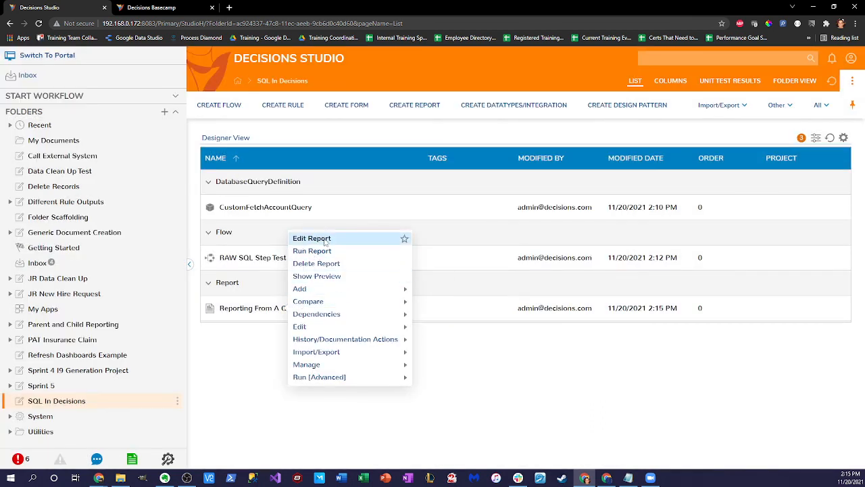
Step: Run the Reporting From A Query report, listing AccountCode and FirstName for 5521 rows
left_click(309, 250)
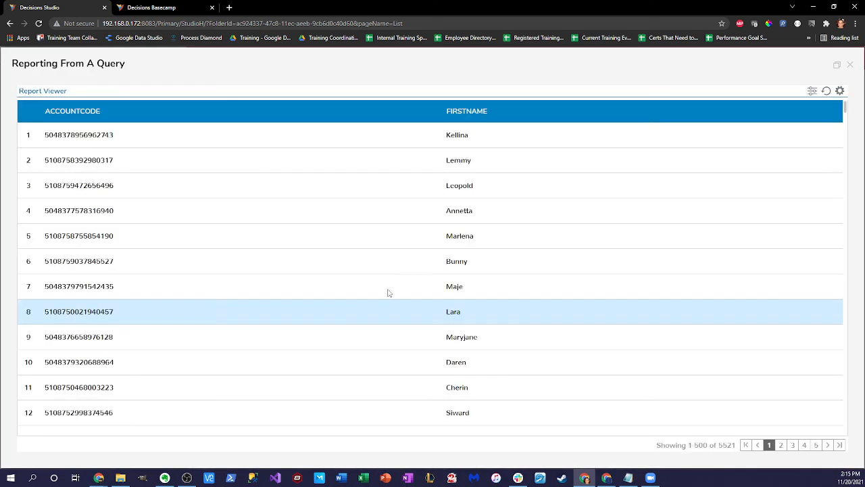